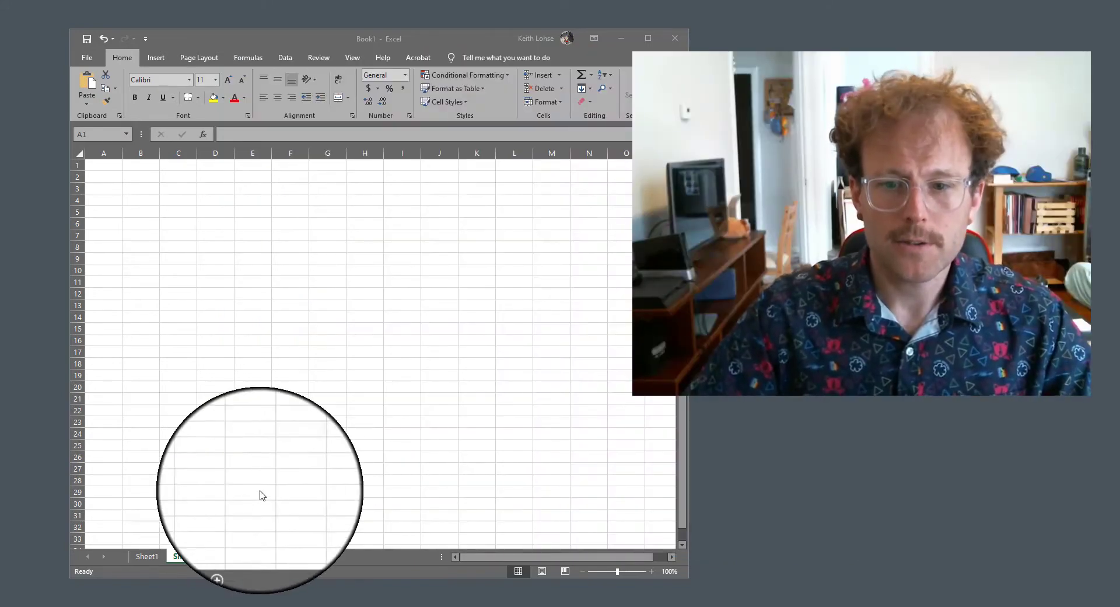
- Label cells B4 and B5 as Ctrl and Exp
left_click(141, 199)
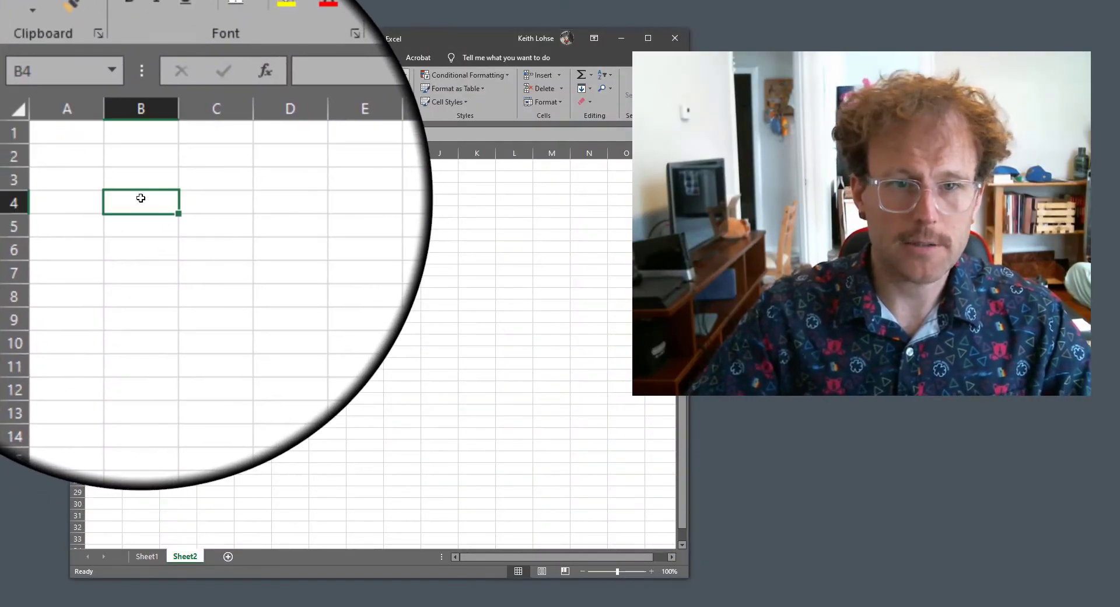
type("Ctrl")
key("Return")
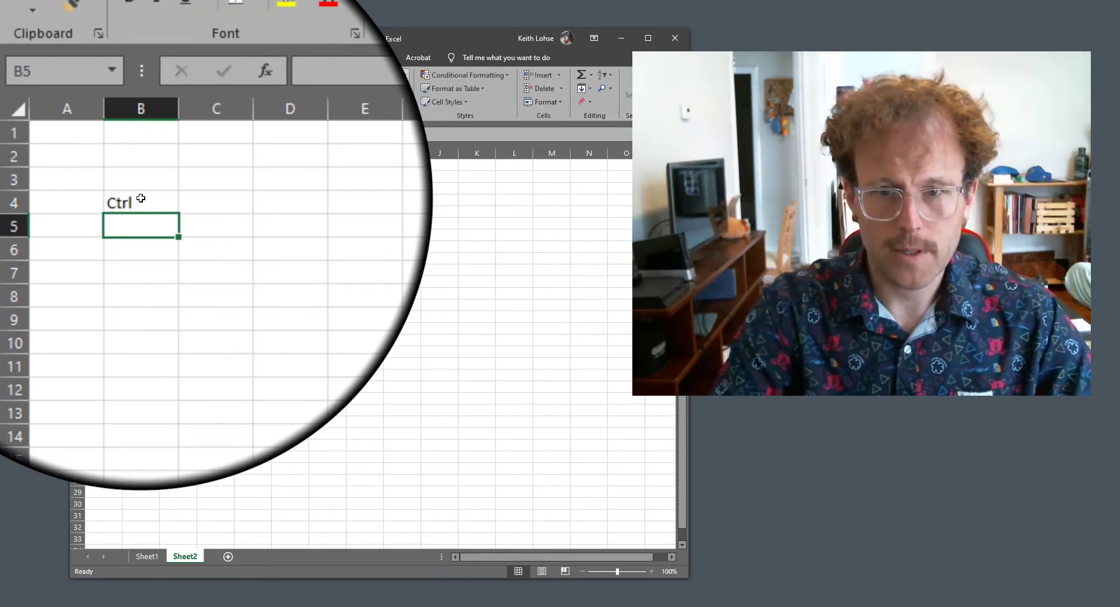
type("Exp")
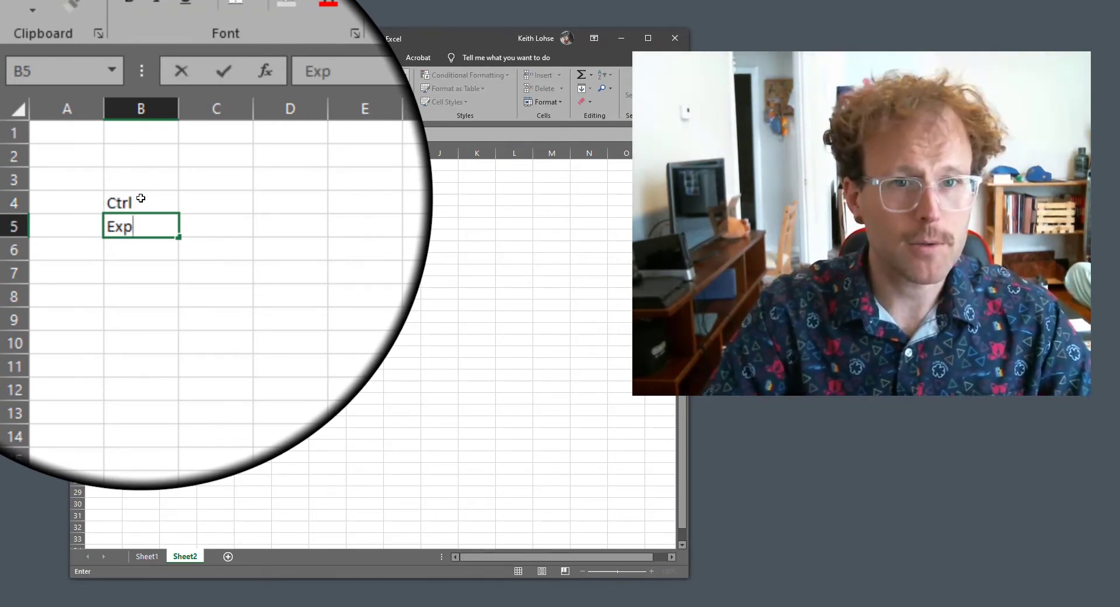
key("Tab")
- Add the column headings Mean in C3 and SD in D3
key("Up")
key("Up")
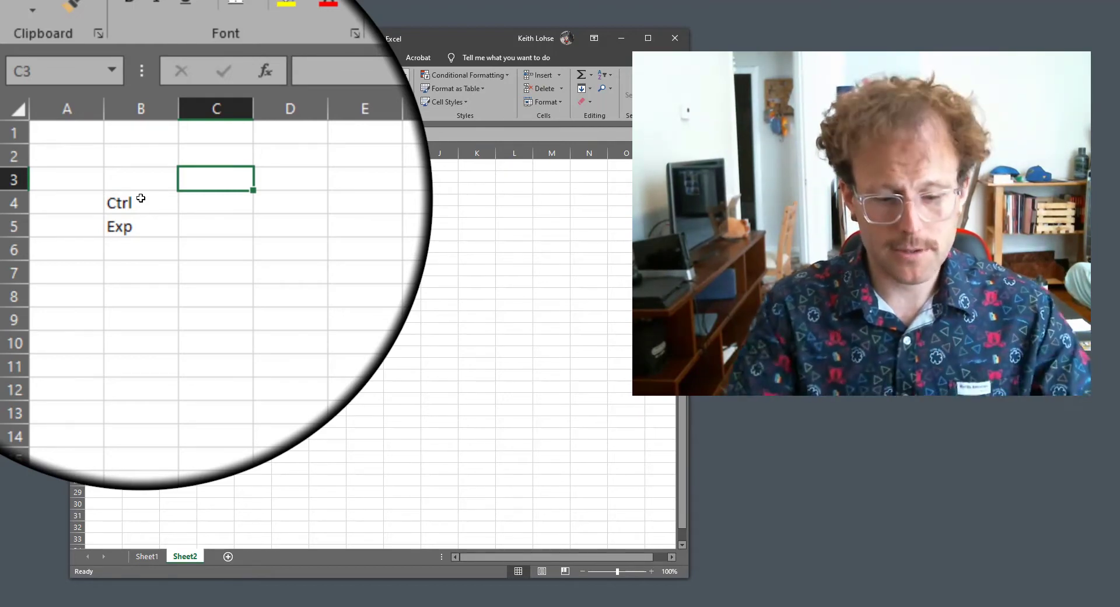
type("Mean")
key("Tab")
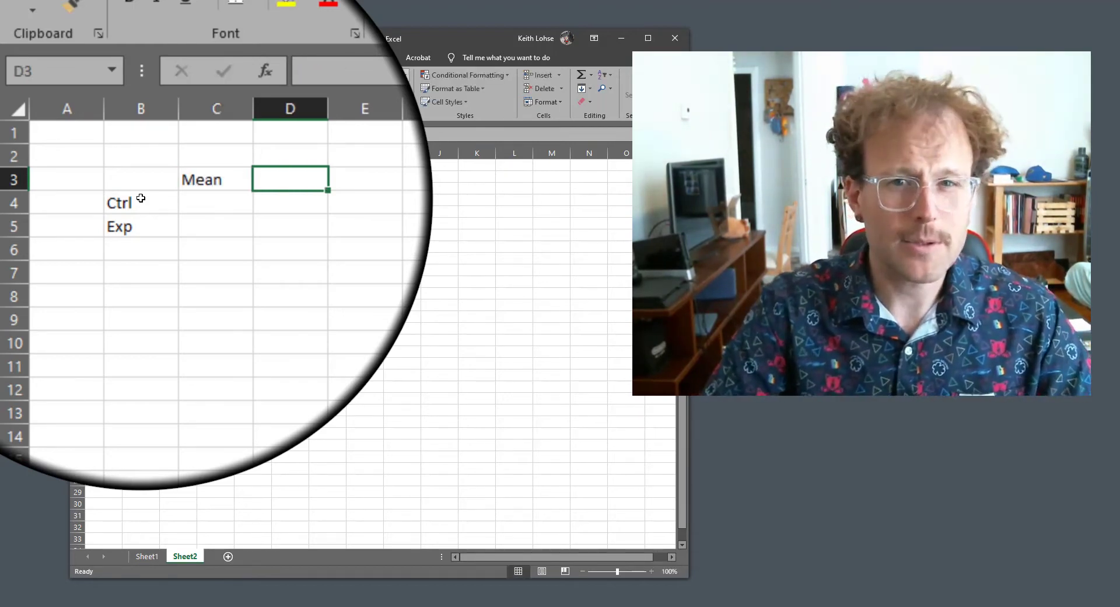
type("SD")
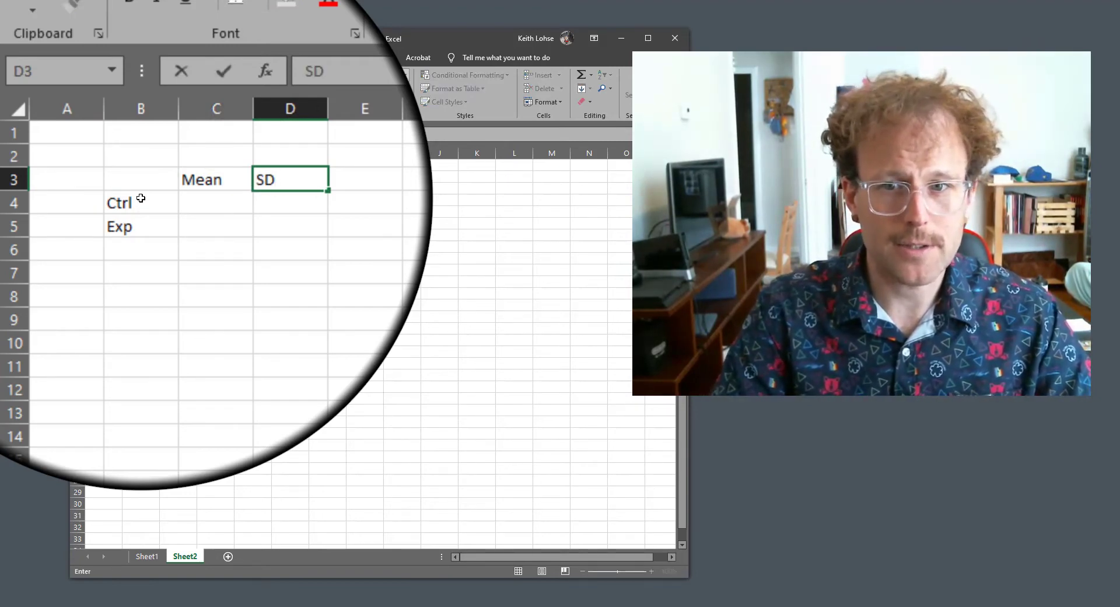
- Enter a mean of 0 for Ctrl in C4 and 5 for Exp in C5
key("Down")
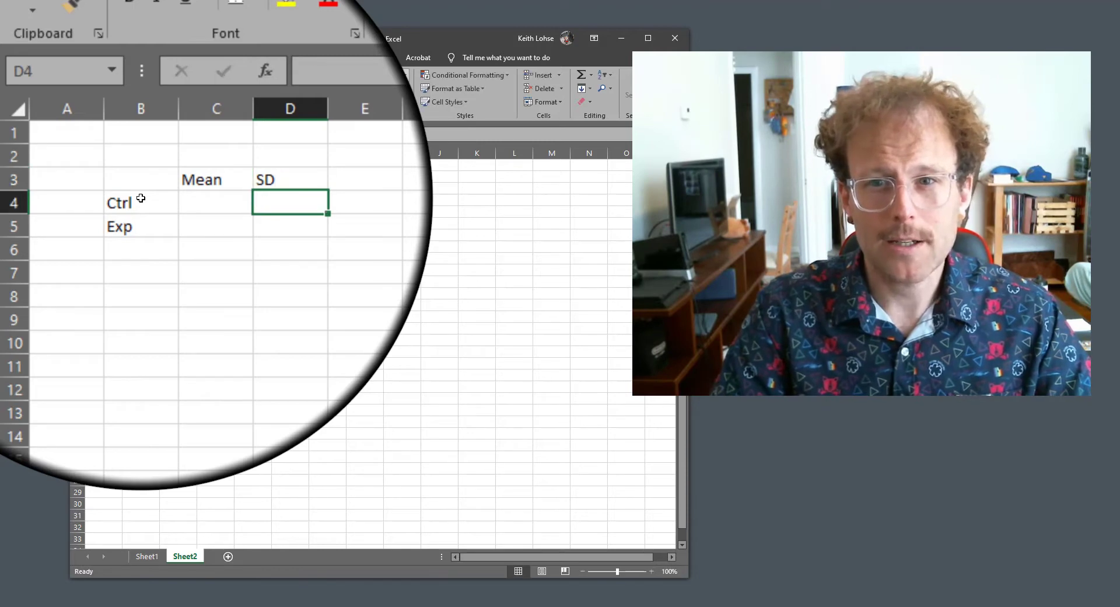
key("Left")
key("shift+Down")
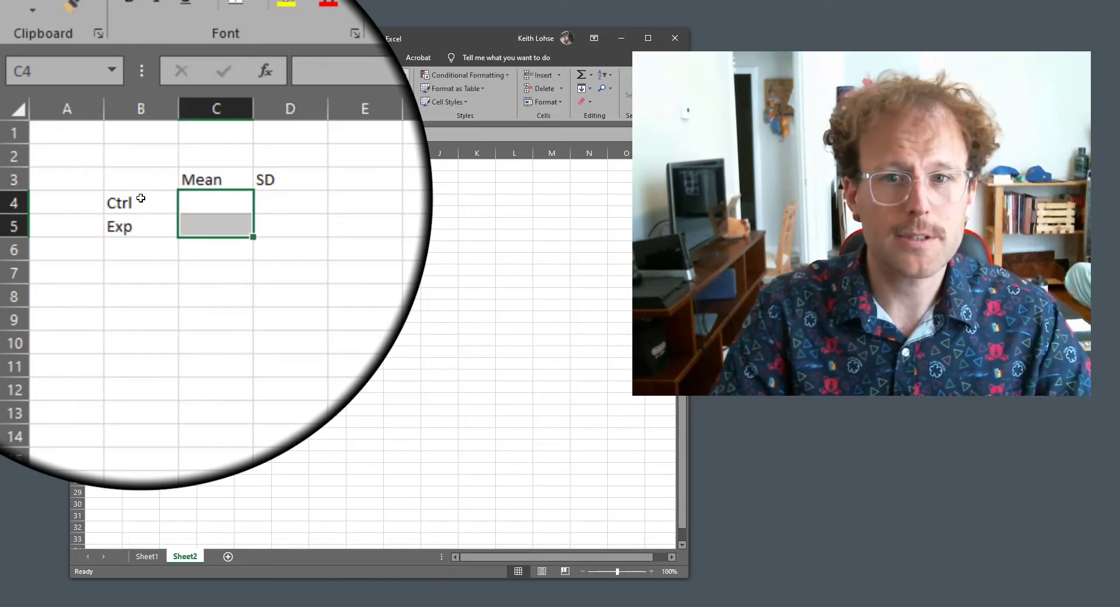
key("Right")
key("shift+Down")
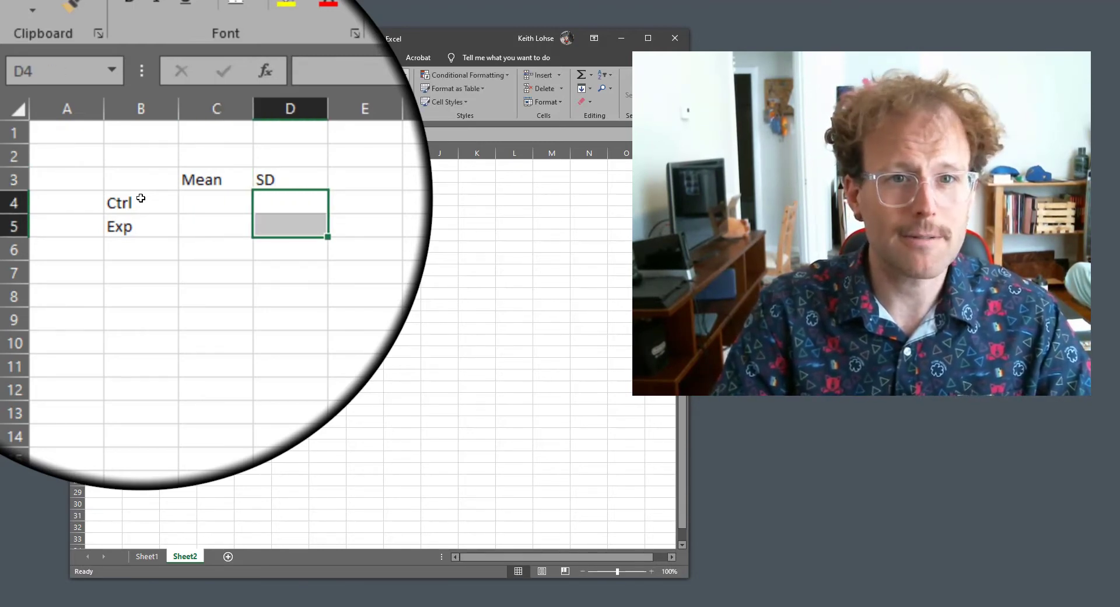
key("Left")
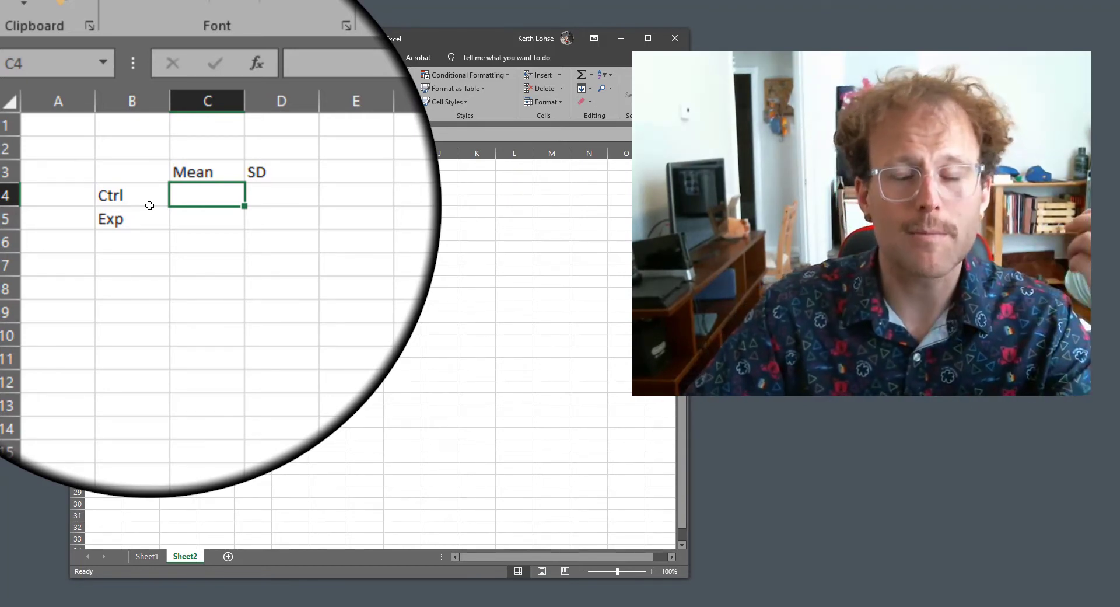
type("0")
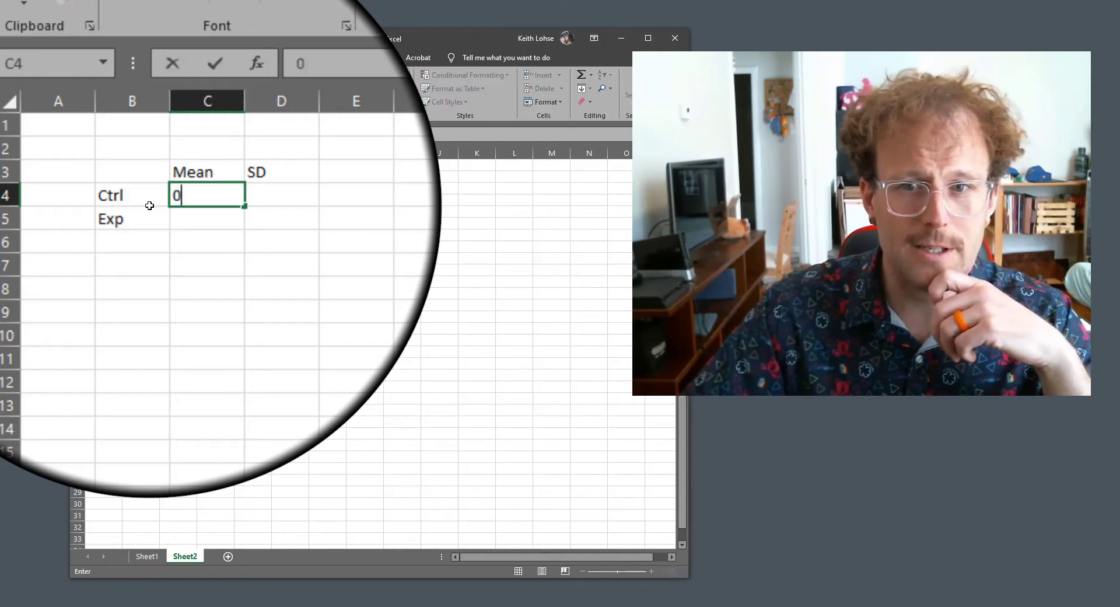
key("Return")
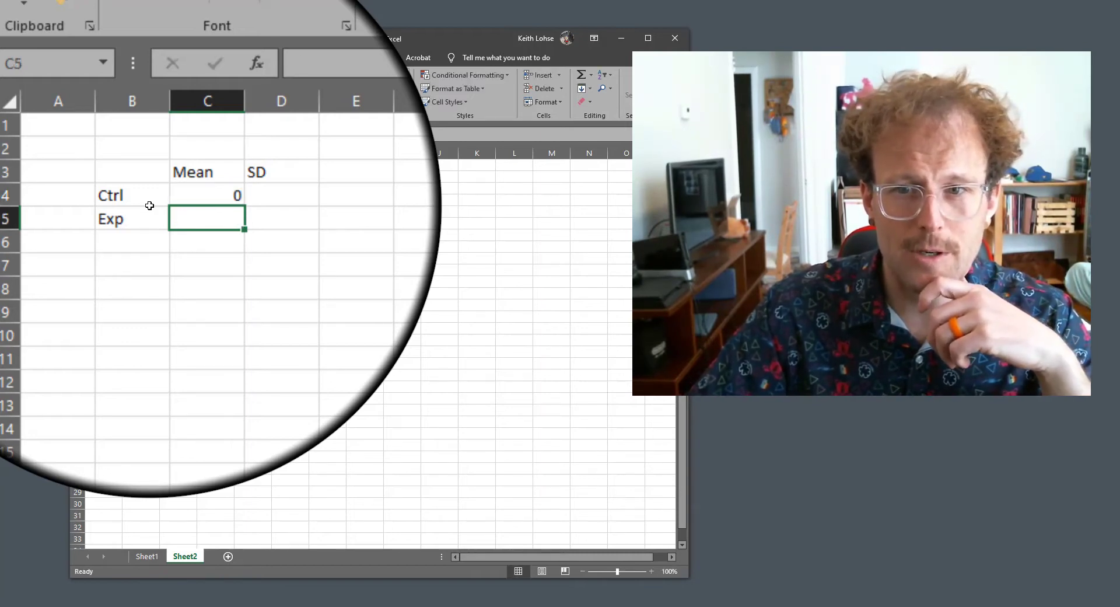
type("5")
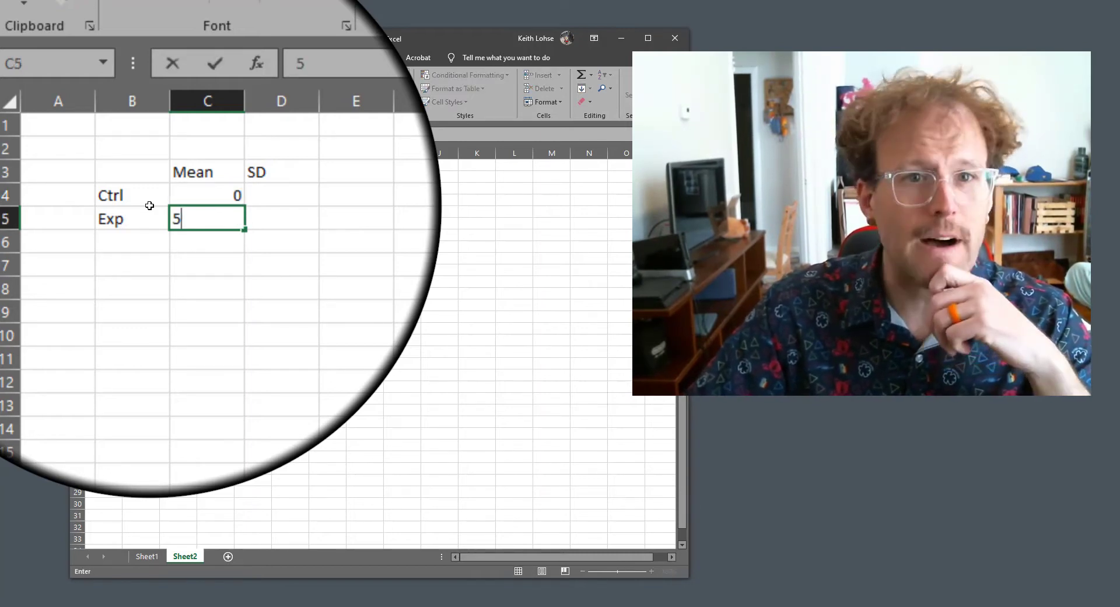
key("Return")
key("Return")
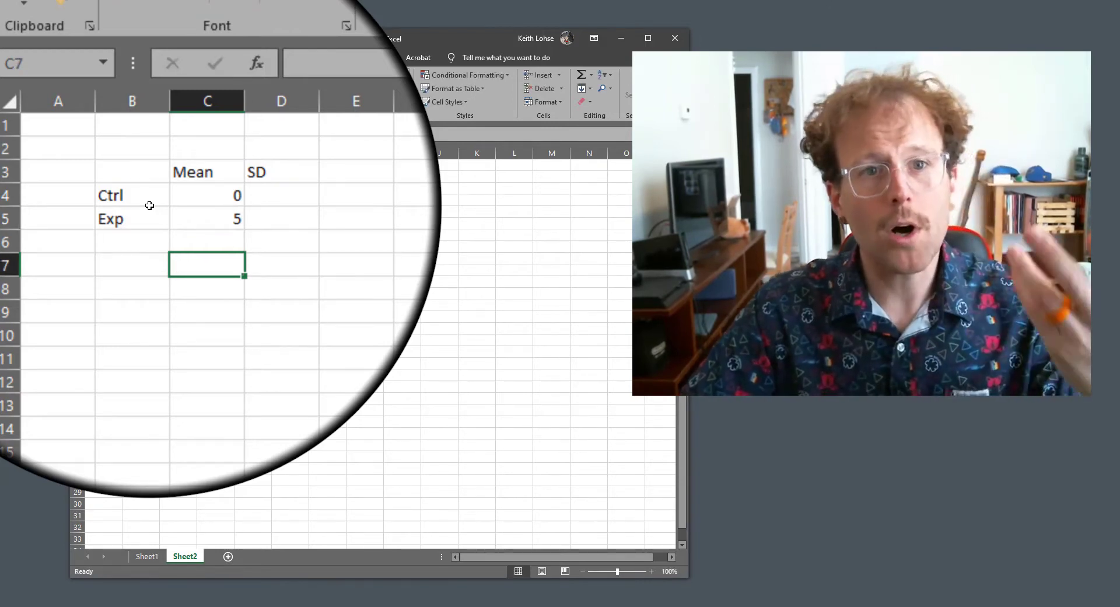
- Compute the difference of means in C7 with =C5-C4, giving 5
type("=")
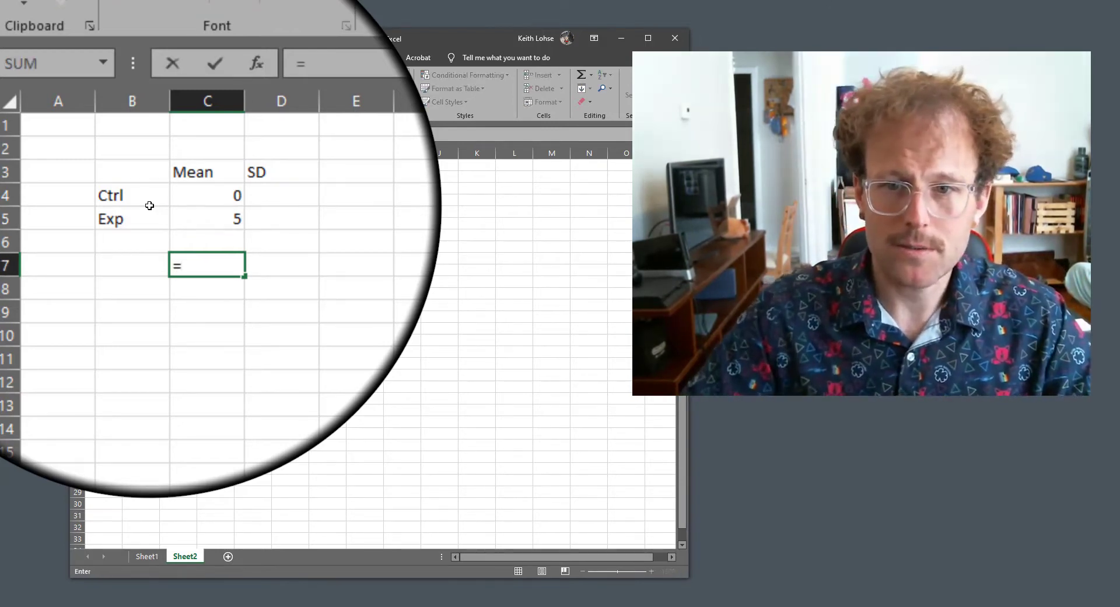
left_click(198, 216)
type("-")
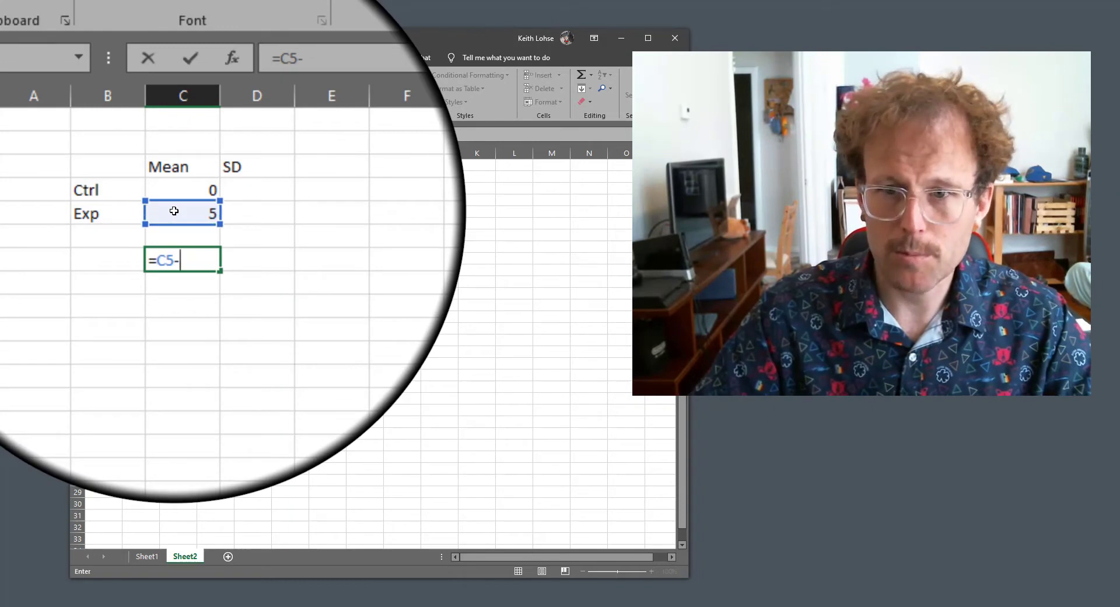
left_click(174, 191)
key("Return")
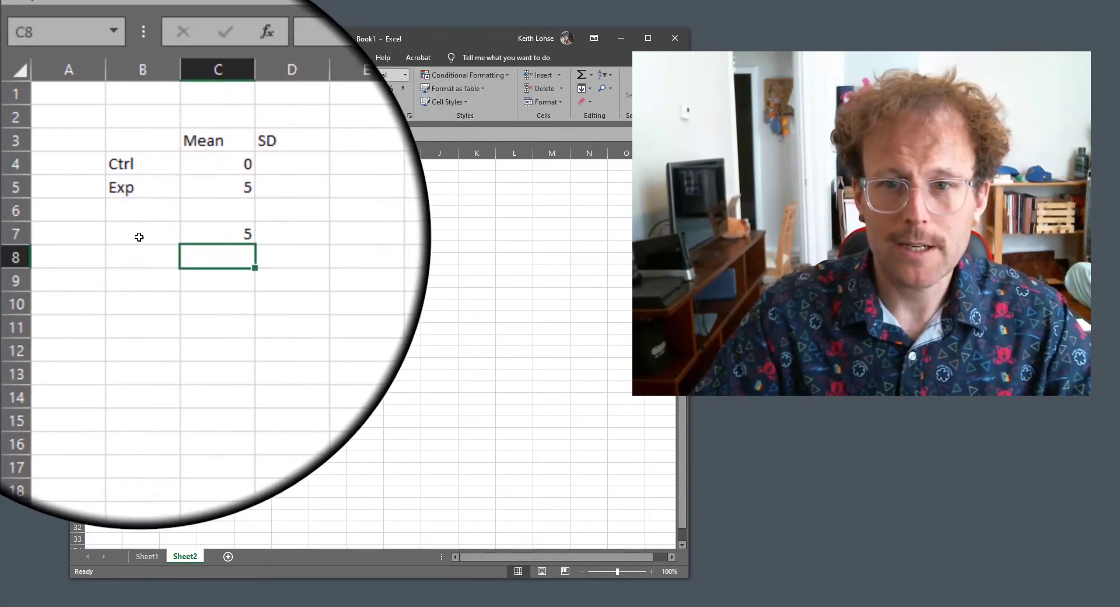
- Label B7 'RawDiff' and B9 'Cohen's D', widening column B to fit
left_click(139, 237)
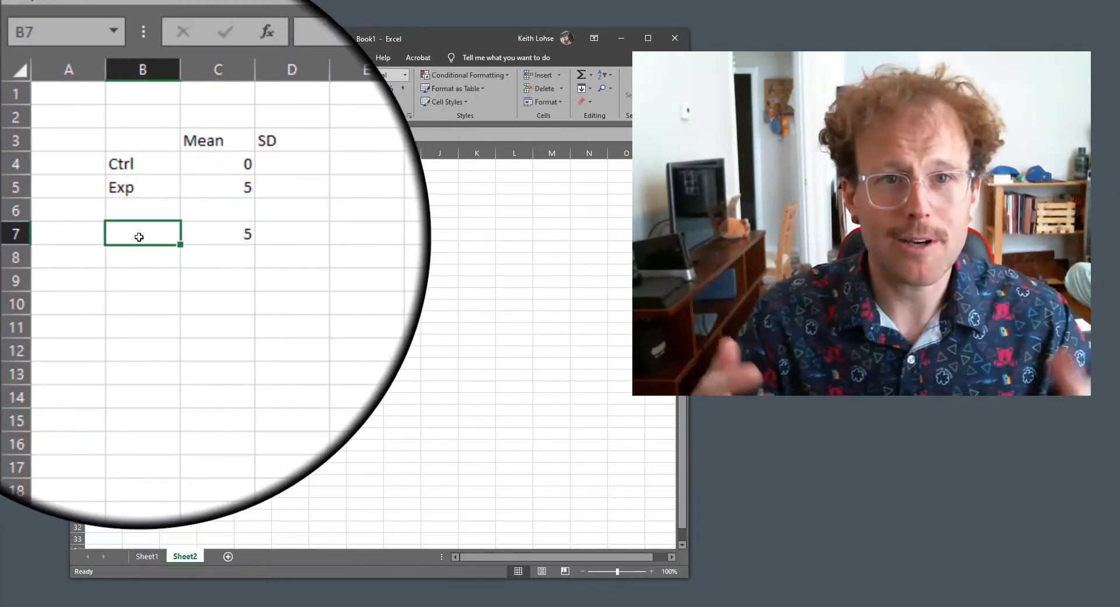
type("RawDiff")
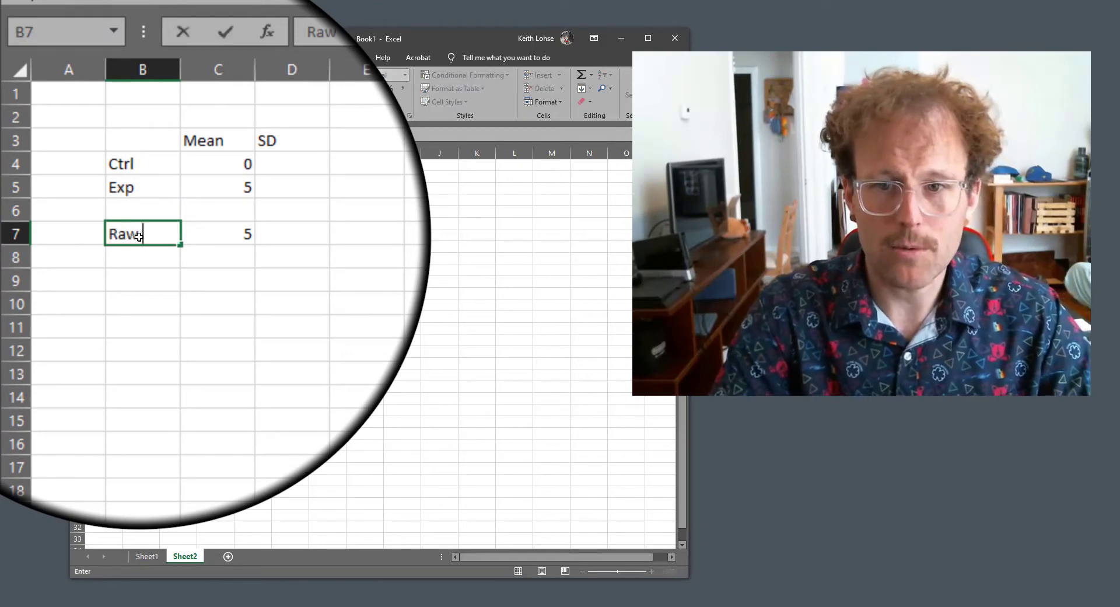
key("Return")
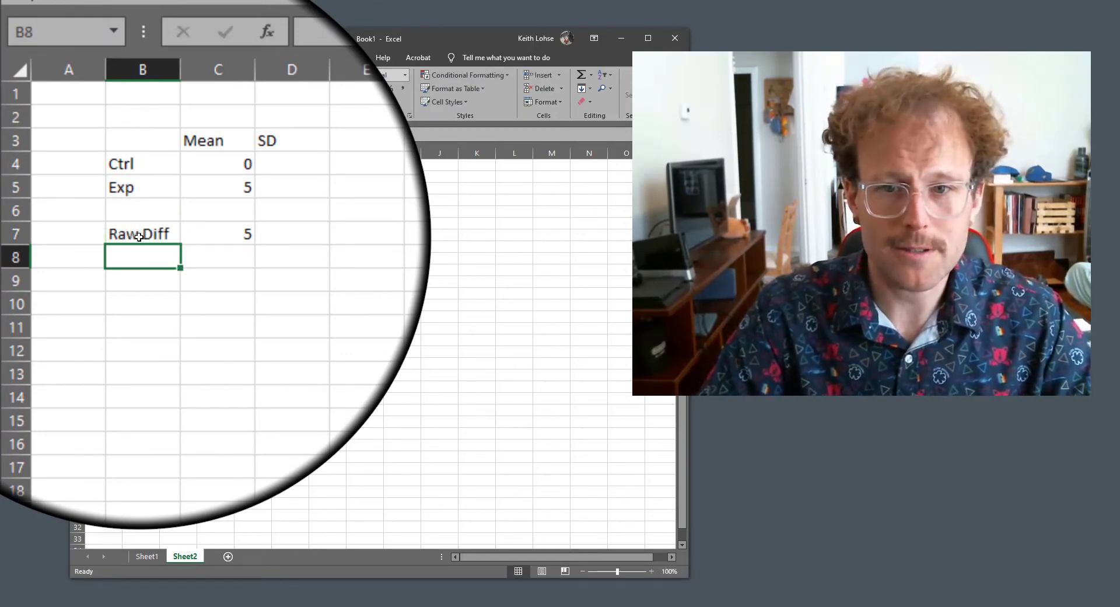
key("Down")
type("Cohen")
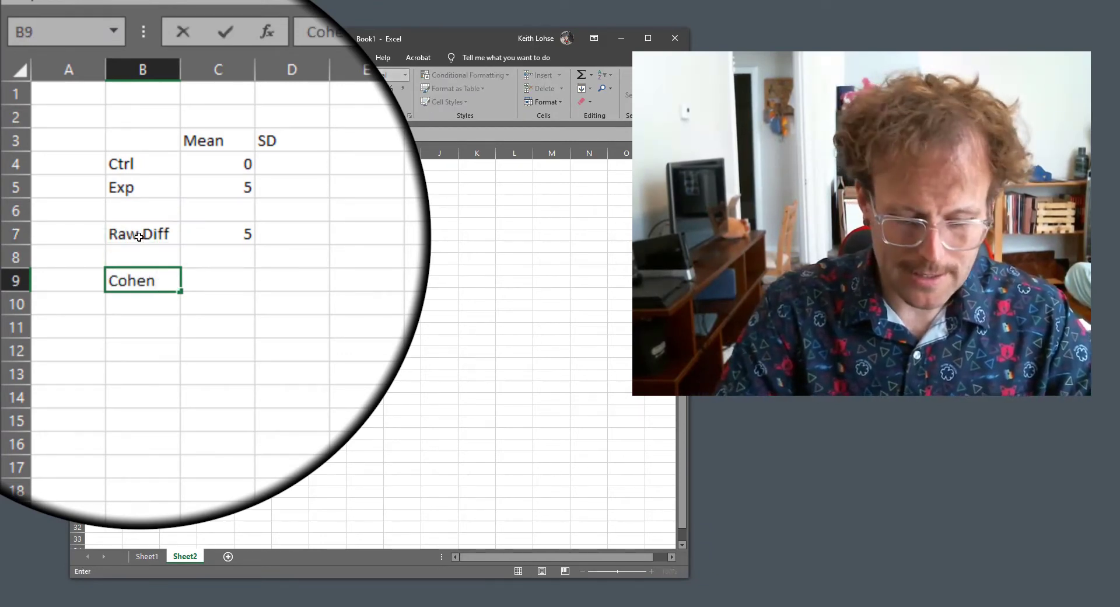
type("'s D")
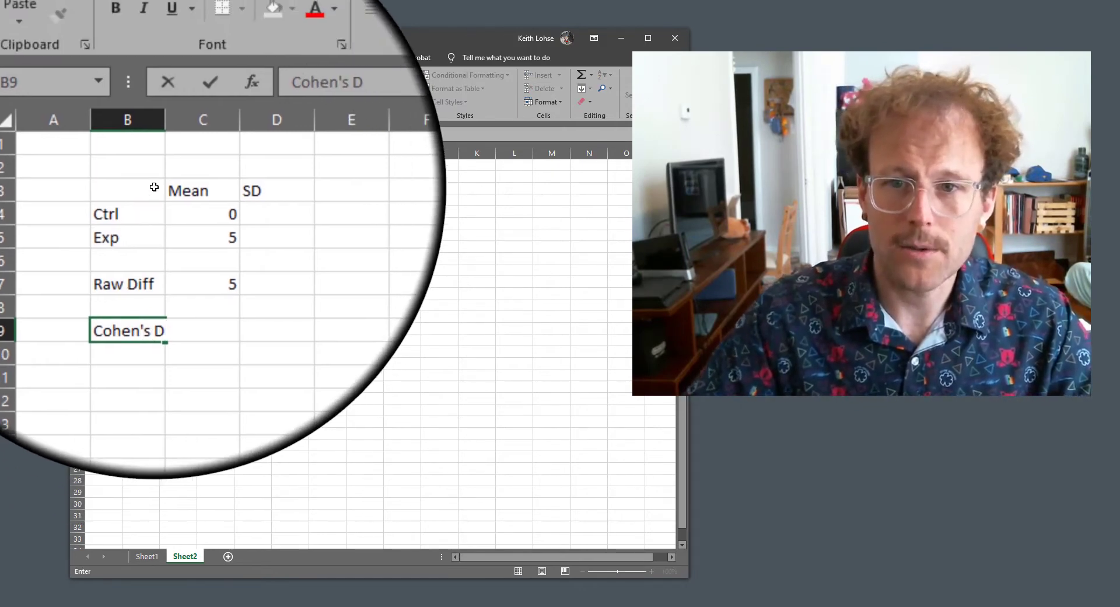
left_click(146, 120)
left_click(207, 285)
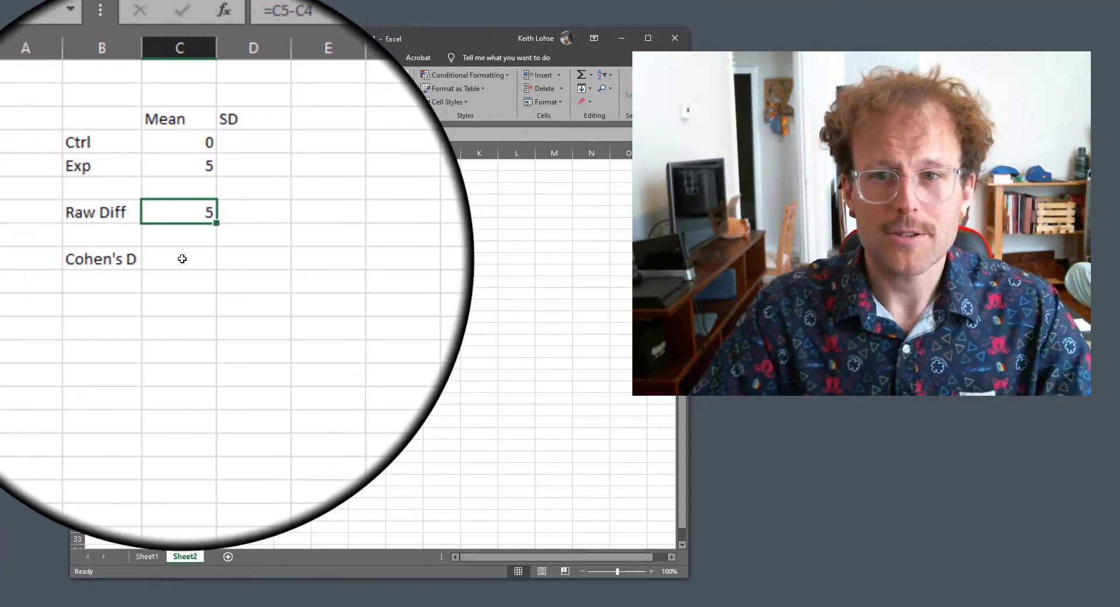
- Enter an SD of 1 for both groups in D4 and D5
left_click(214, 201)
type("1")
key("Return")
type("1")
key("Return")
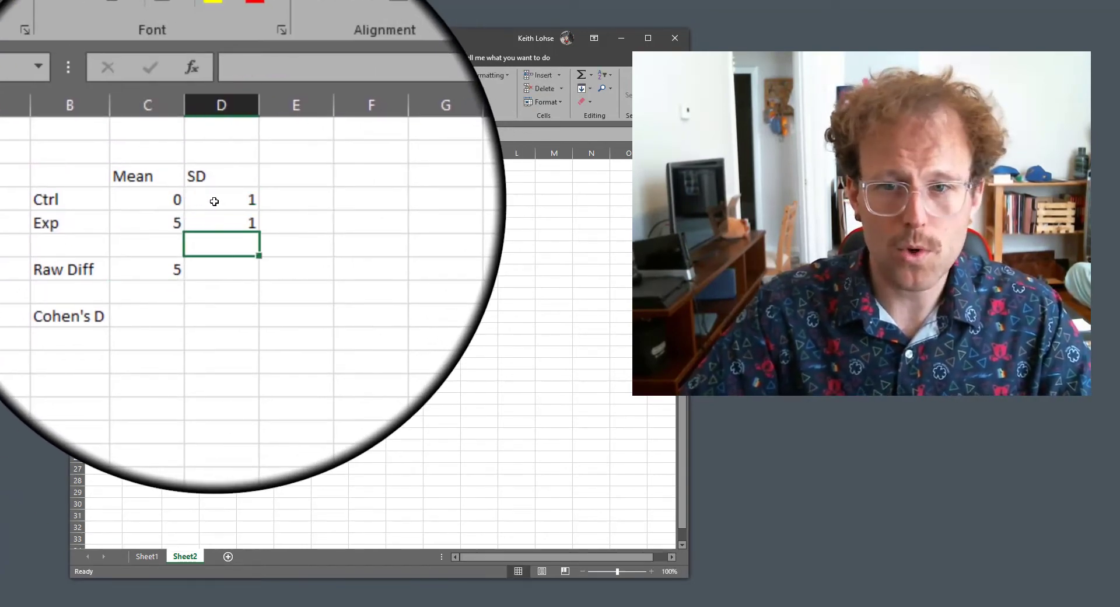
- Build the Cohen's D formula =C7/average(D4:D5) in C9
key("Down")
key("Down")
key("Left")
key("Down")
type("=")
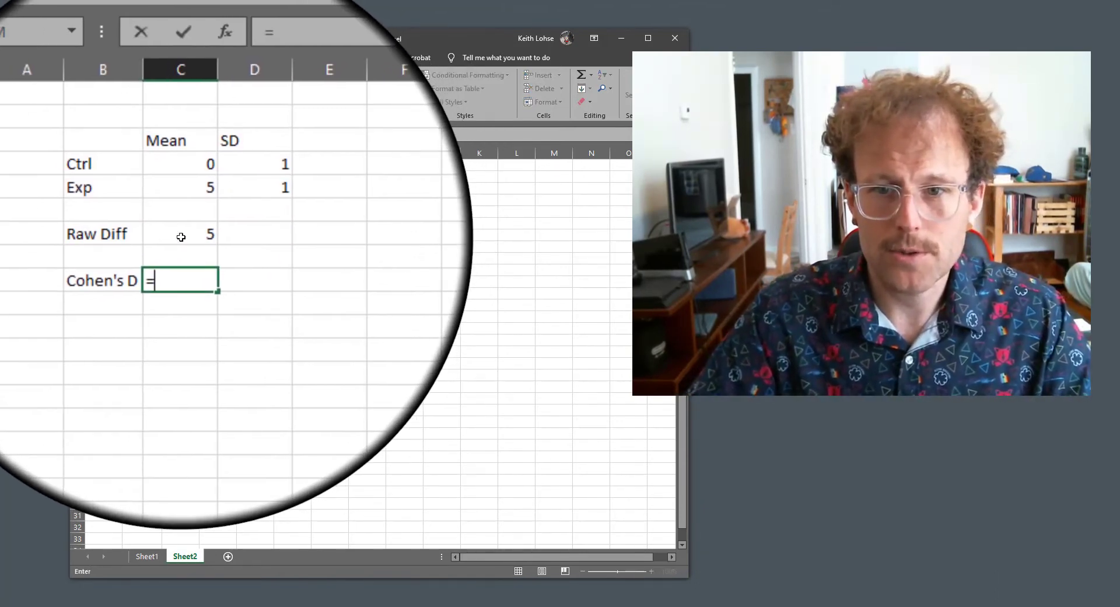
left_click(185, 239)
type("/")
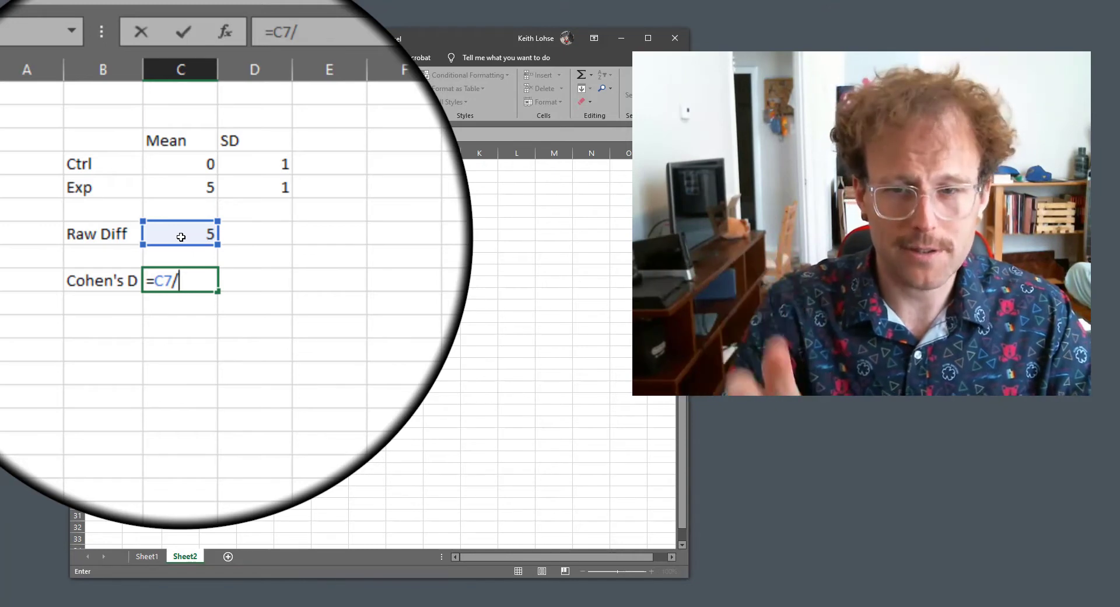
type("aver")
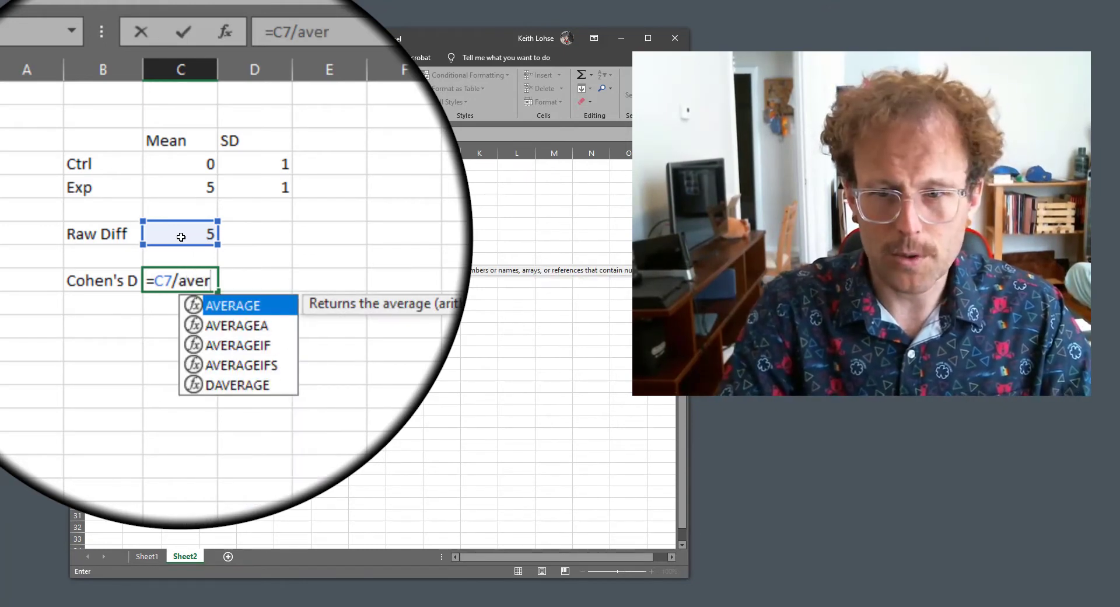
type("age(")
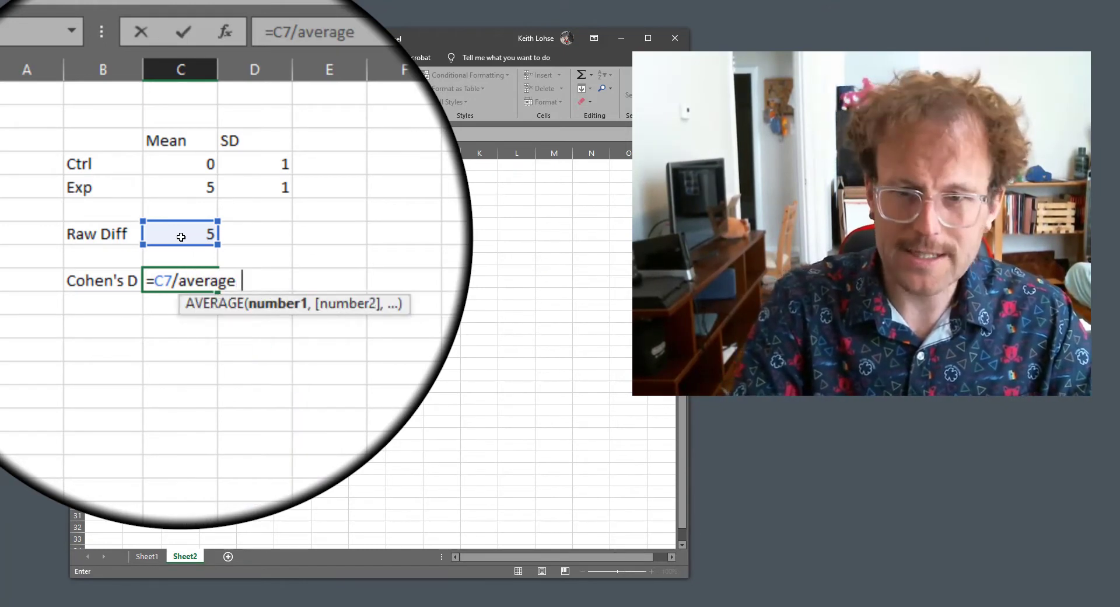
left_click_drag(208, 202, 208, 220)
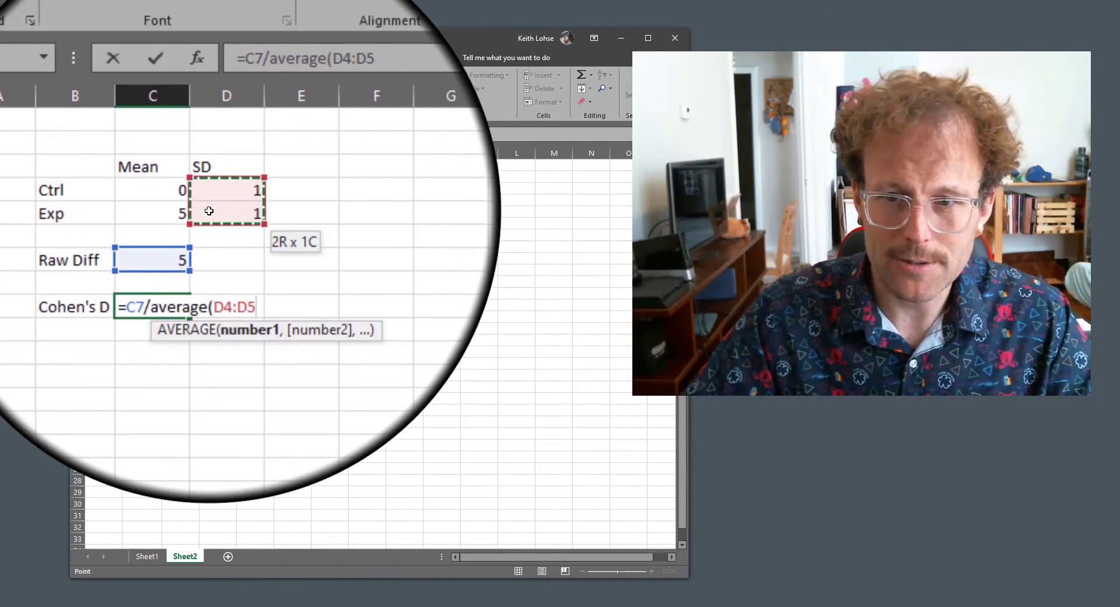
type(")")
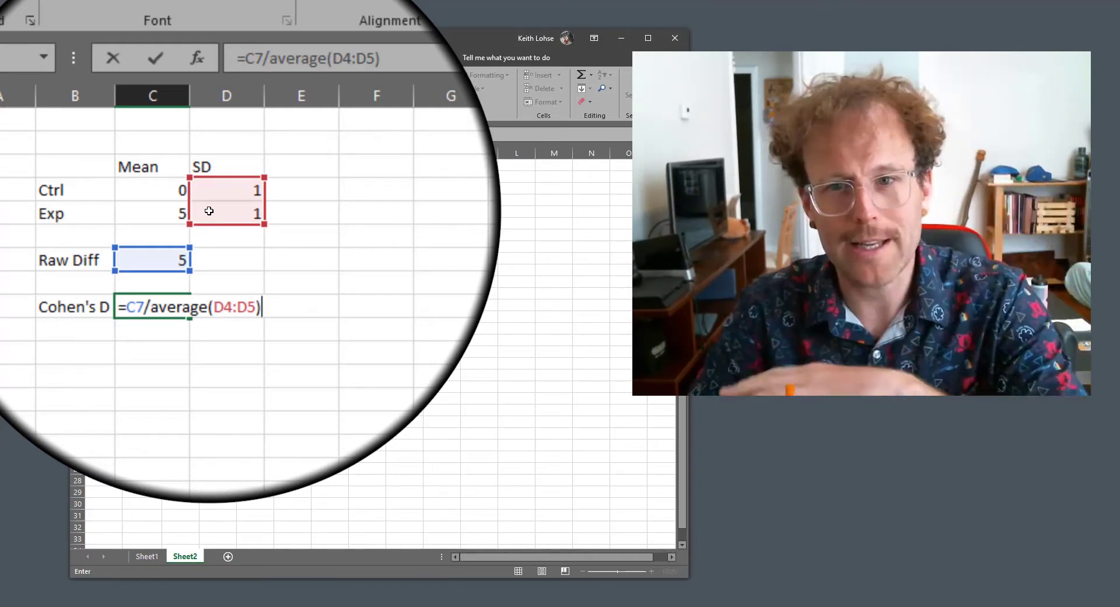
- Commit the Cohen's D formula, then change both SDs in D4:D5 to 5
key("Return")
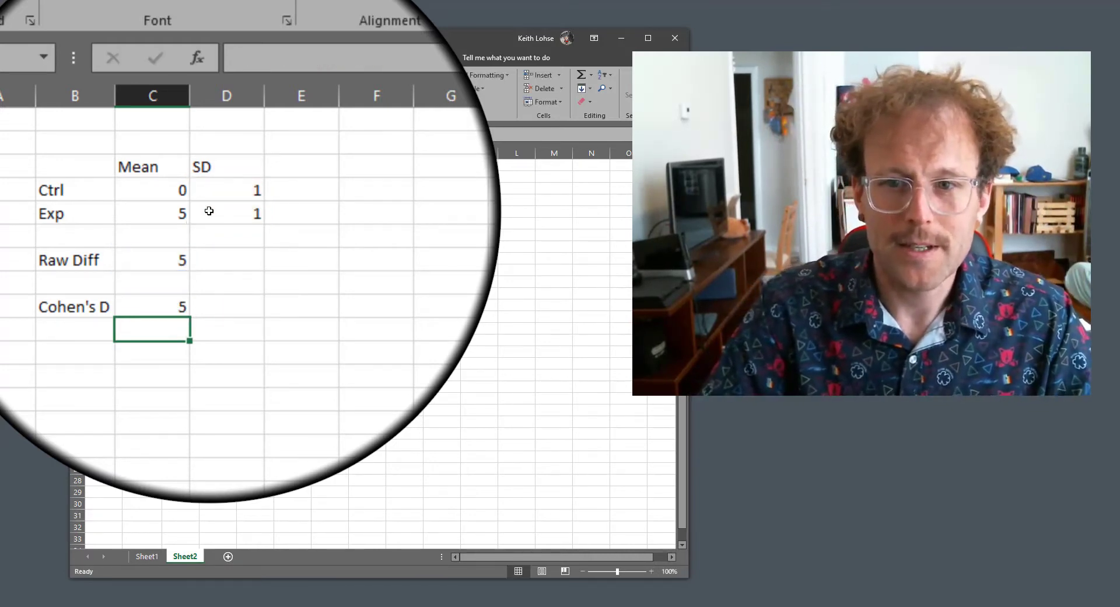
key("Up")
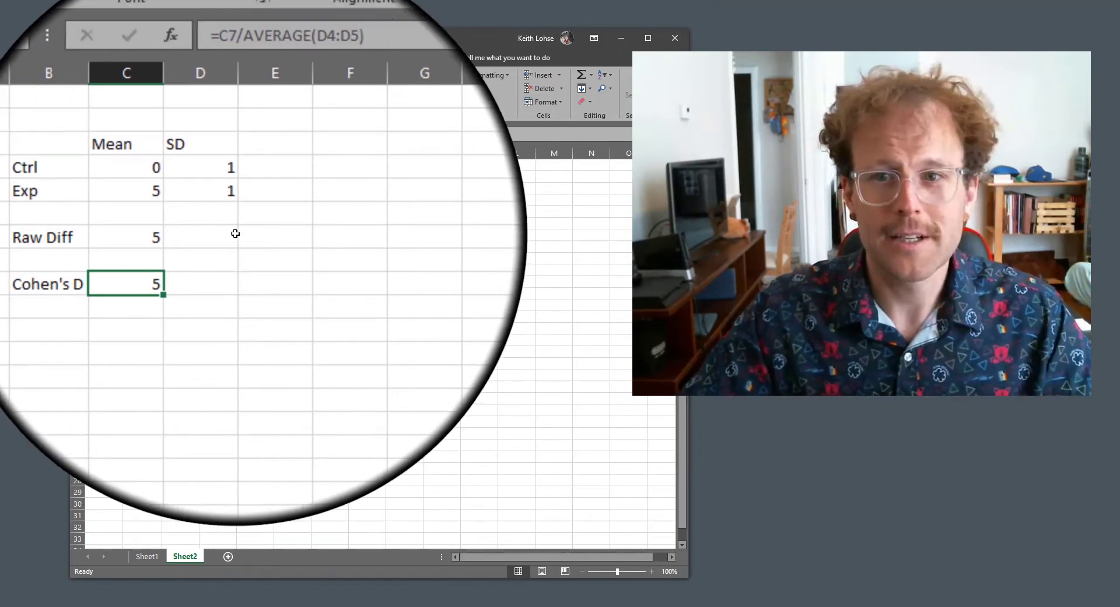
left_click(228, 204)
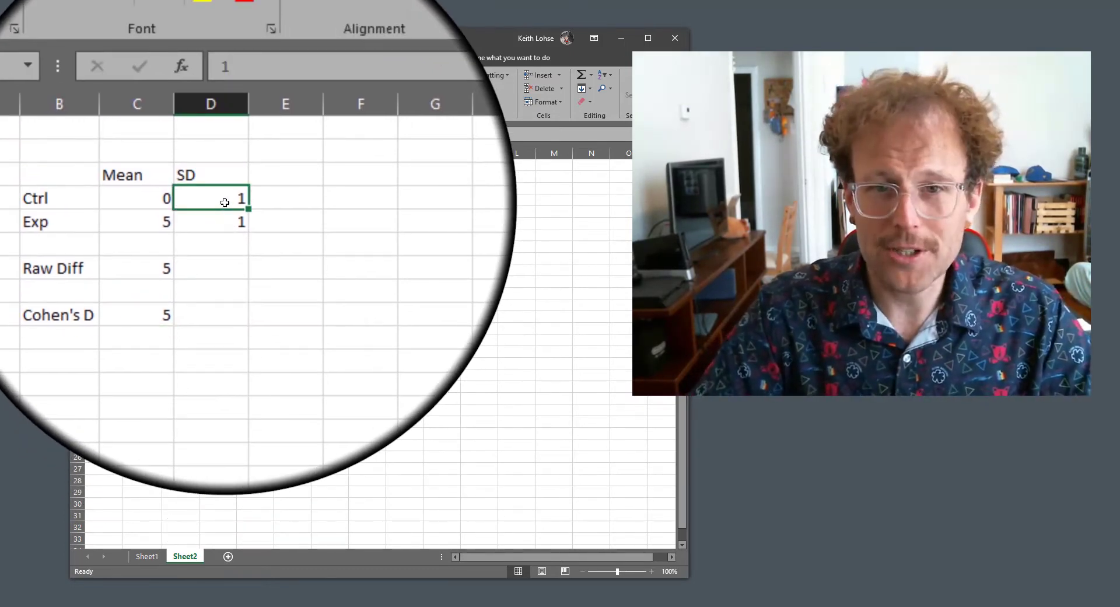
type("5")
key("Return")
type("5")
key("Return")
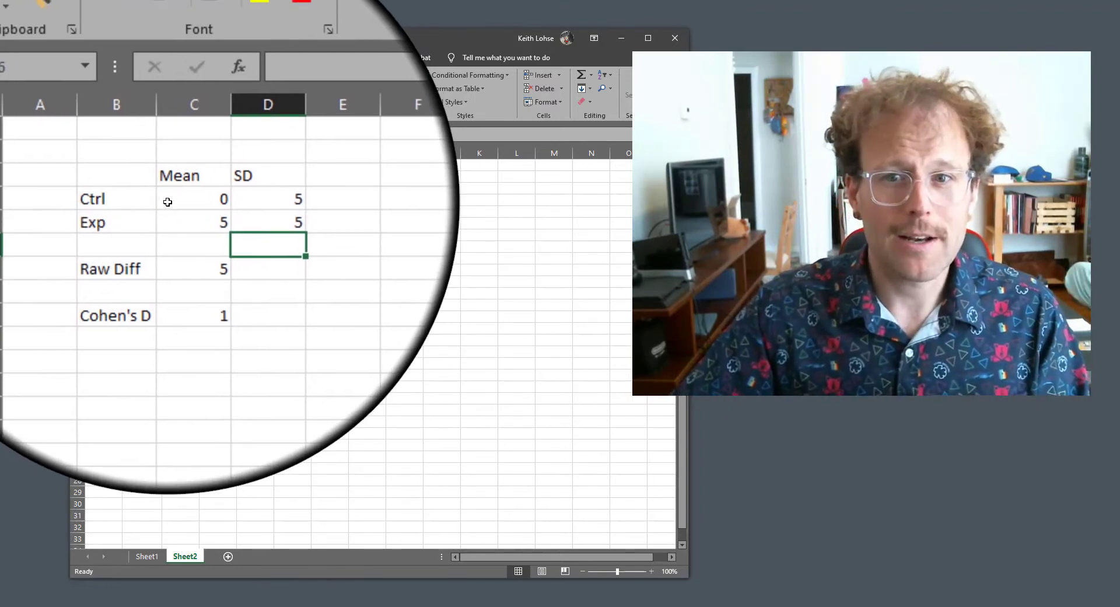
left_click_drag(167, 202, 167, 222)
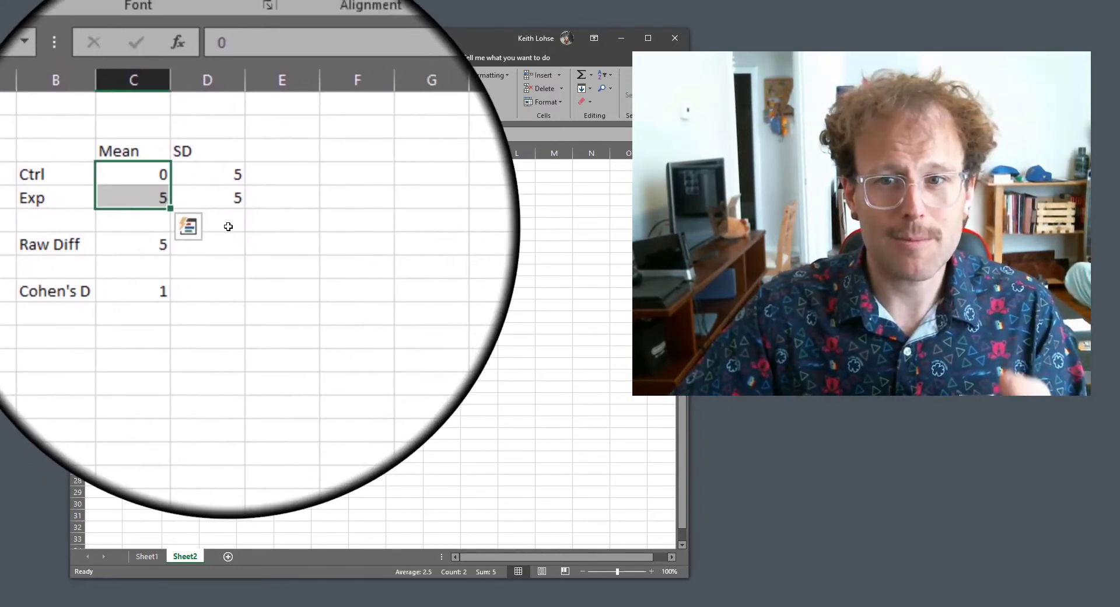
left_click_drag(220, 175, 222, 198)
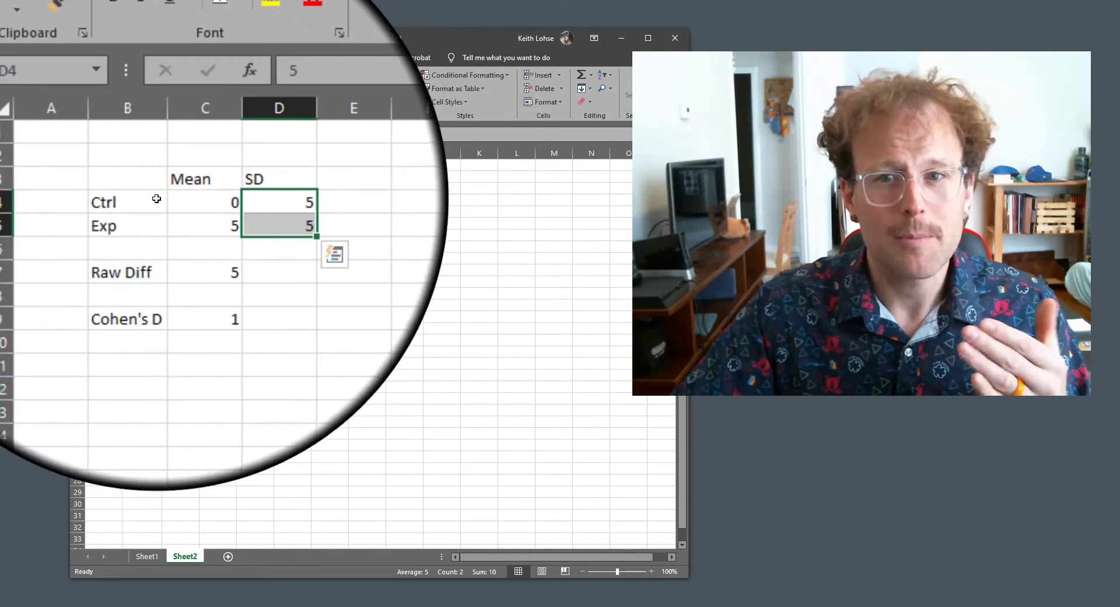
left_click_drag(175, 202, 195, 225)
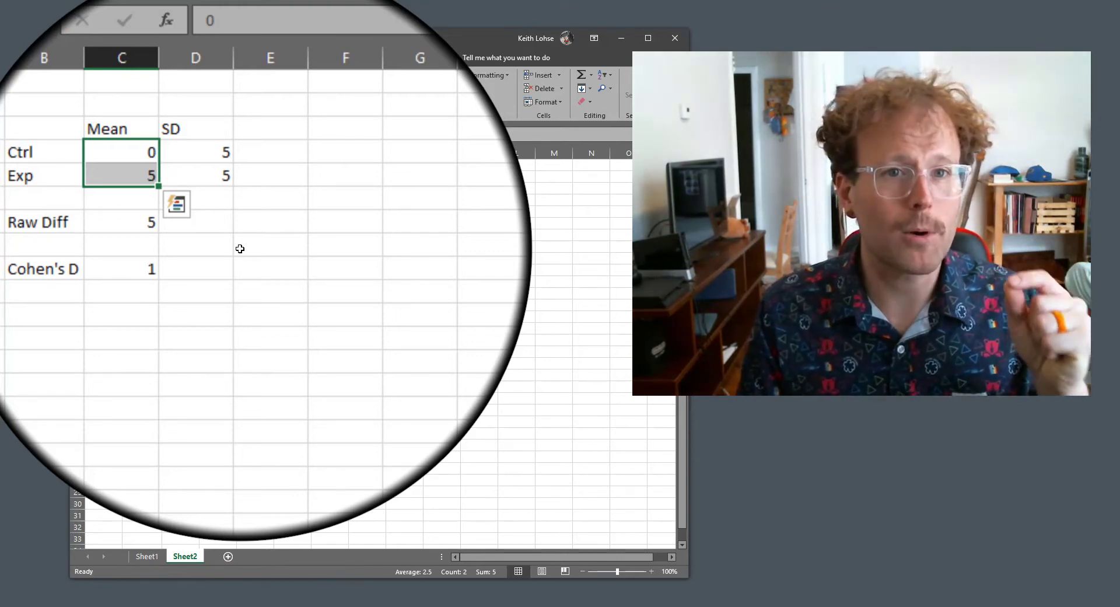
key("Down")
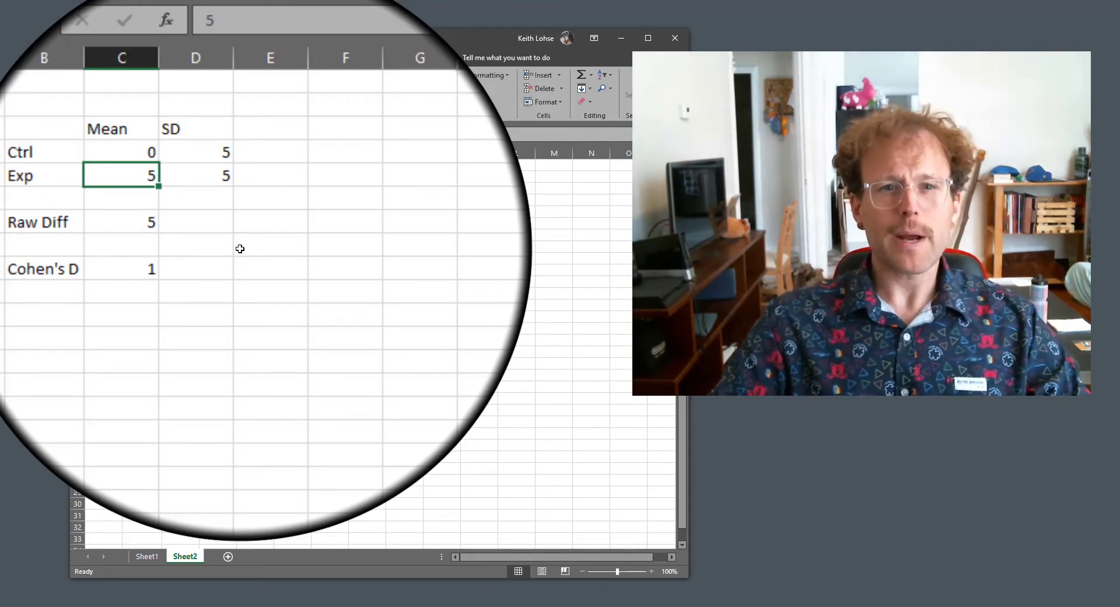
- Change the Exp mean in C5 to 2, dropping Cohen's D in C9 to 0.4
type("2")
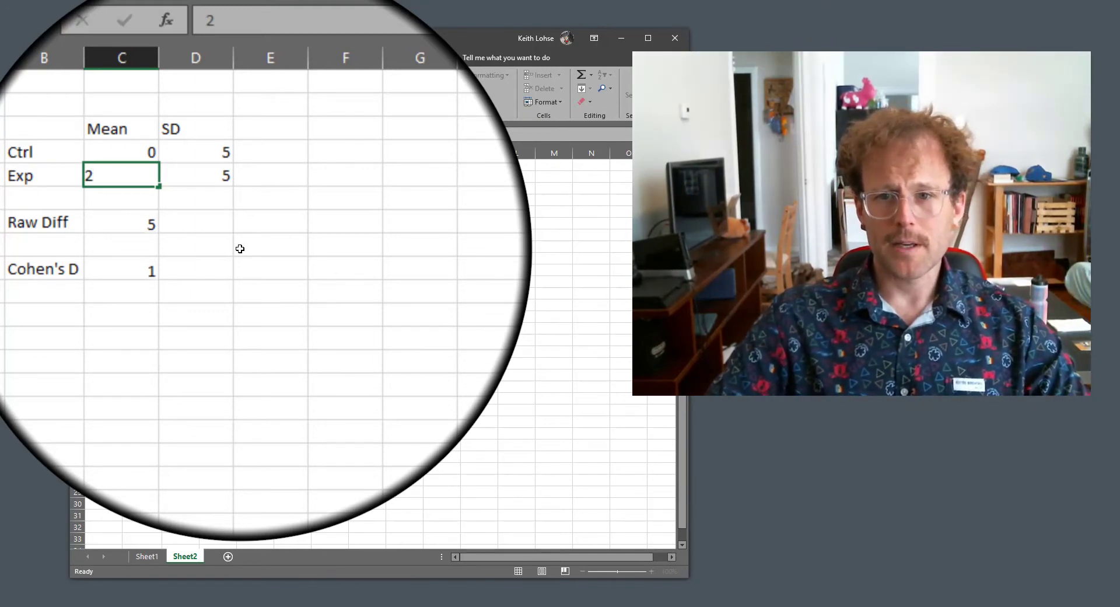
key("Return")
key("Up")
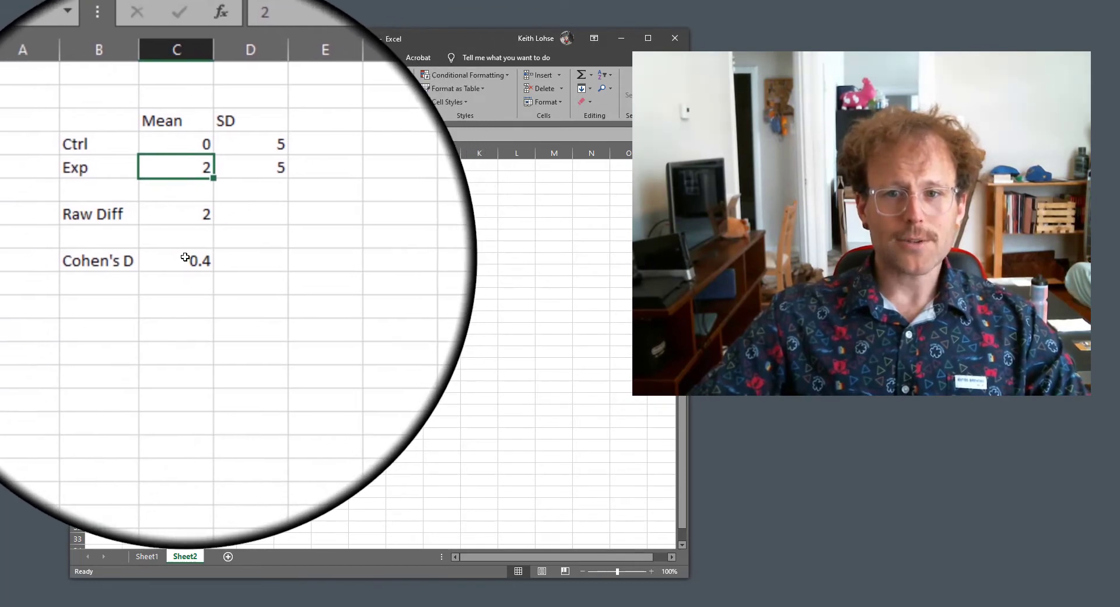
left_click(177, 260)
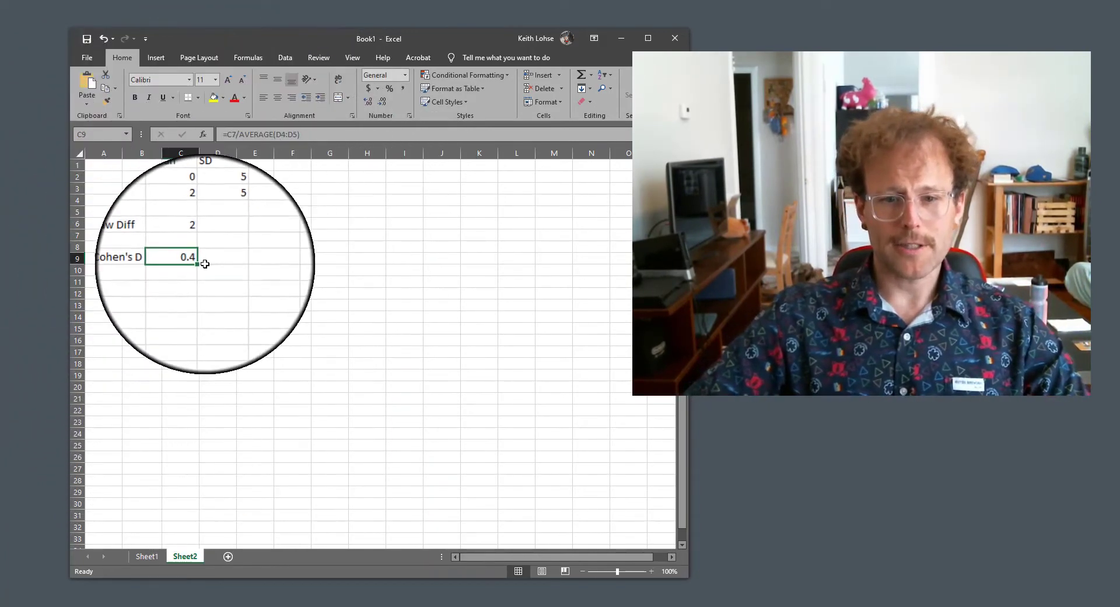
- Launch G*Power 3.1 and choose the difference between two independent means (two groups) test
left_click(11, 601)
scroll(96, 426, "down", 10)
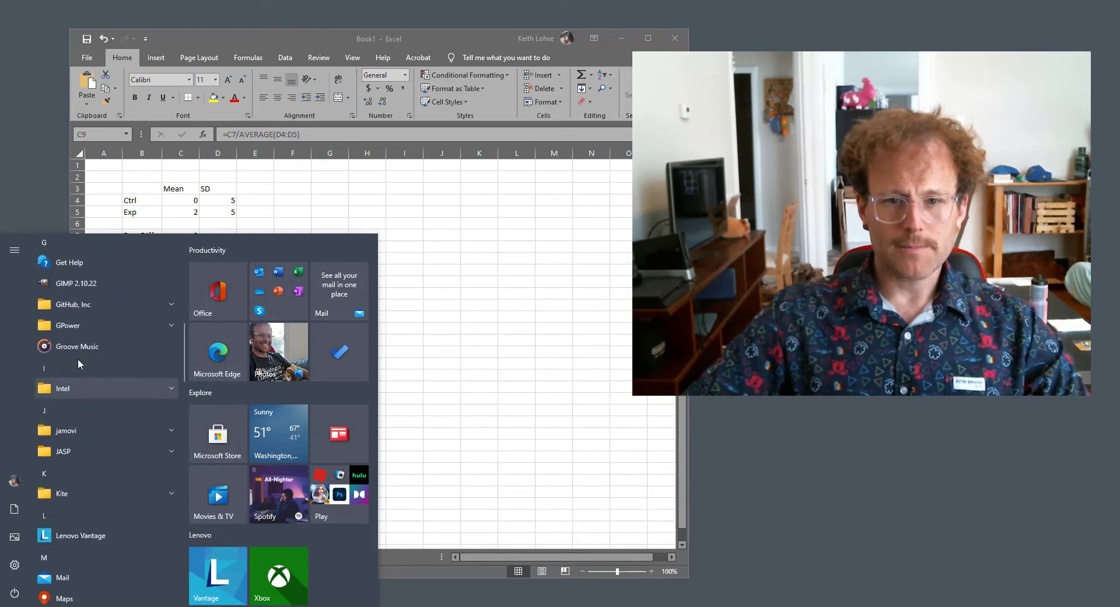
left_click(68, 325)
left_click(64, 347)
left_click_drag(286, 146, 402, 85)
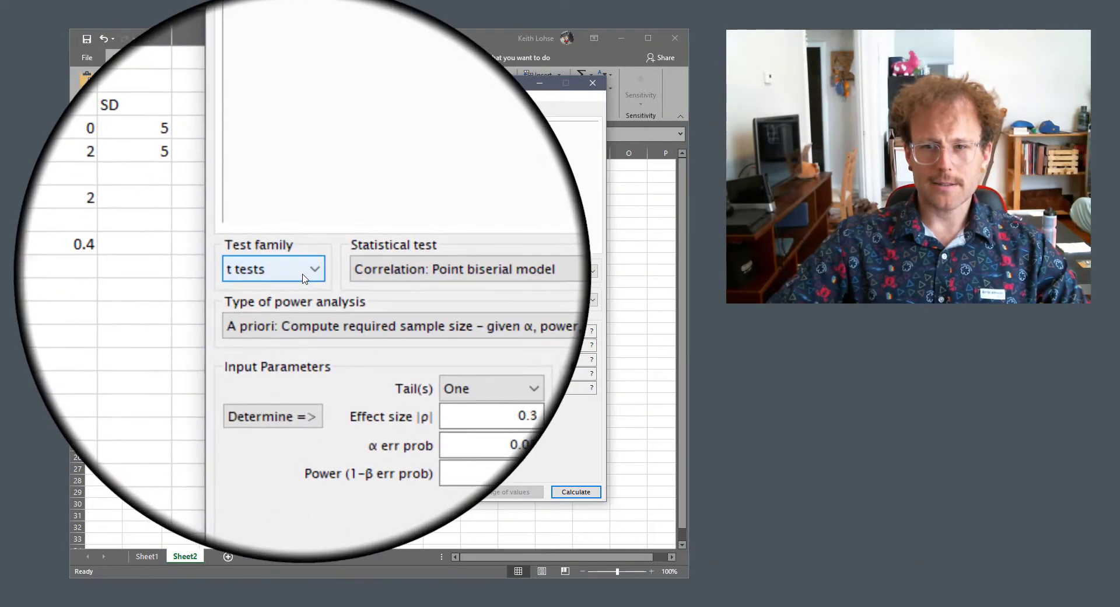
left_click(361, 274)
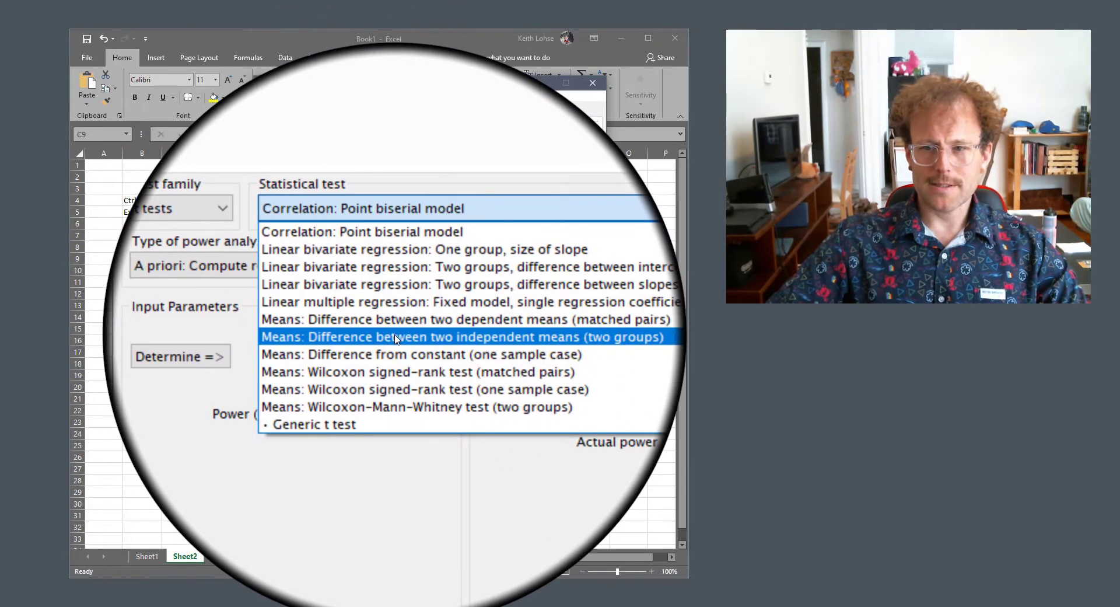
left_click(395, 338)
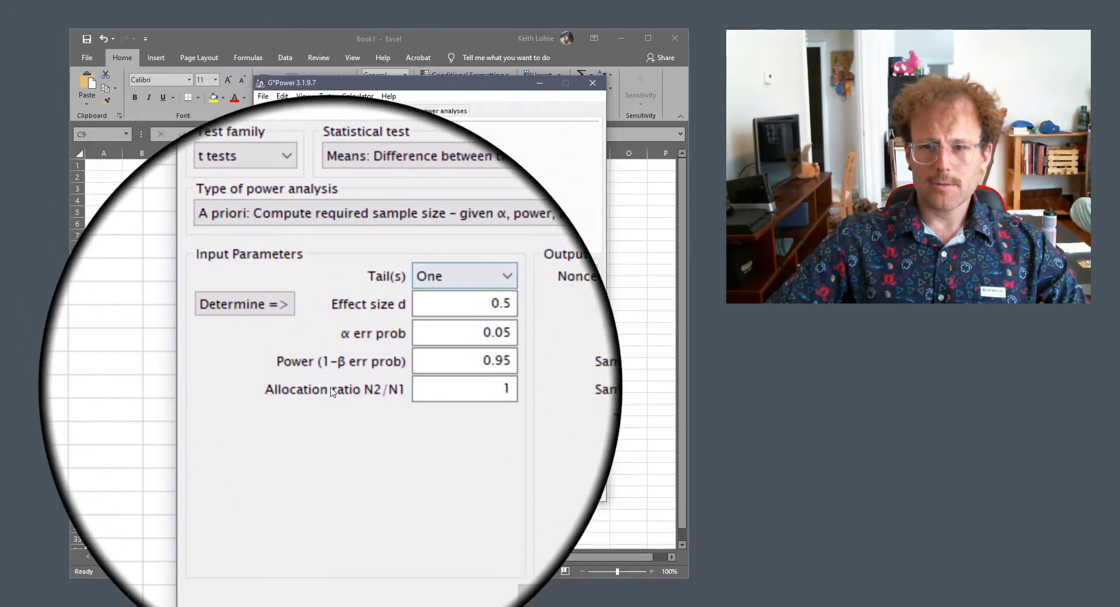
- Set the analysis to two tails, effect size d 0.4 and power 0.80
left_click(408, 331)
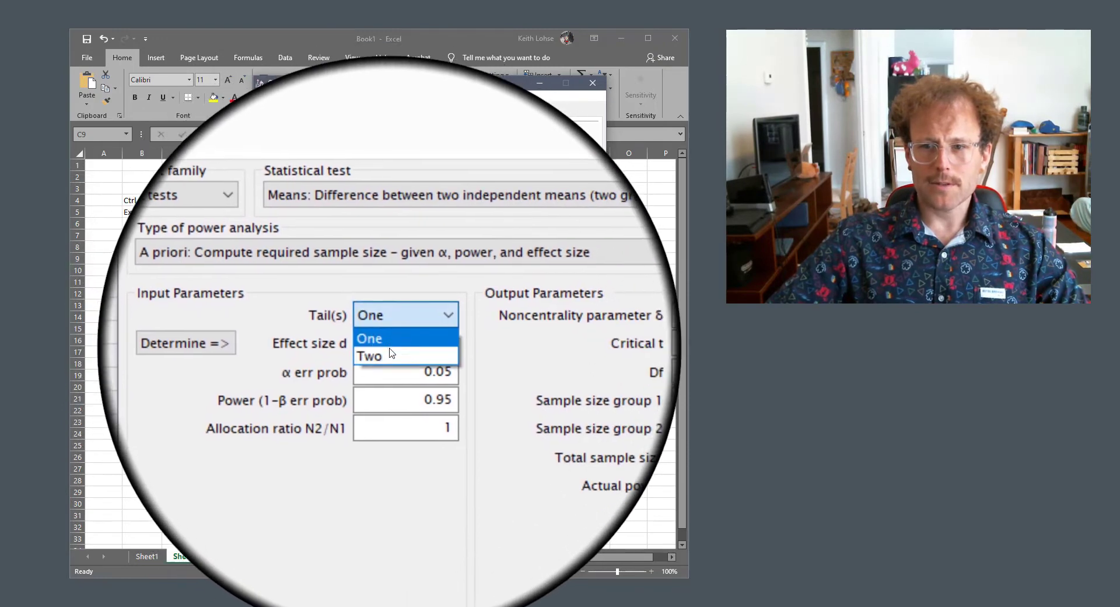
left_click(389, 352)
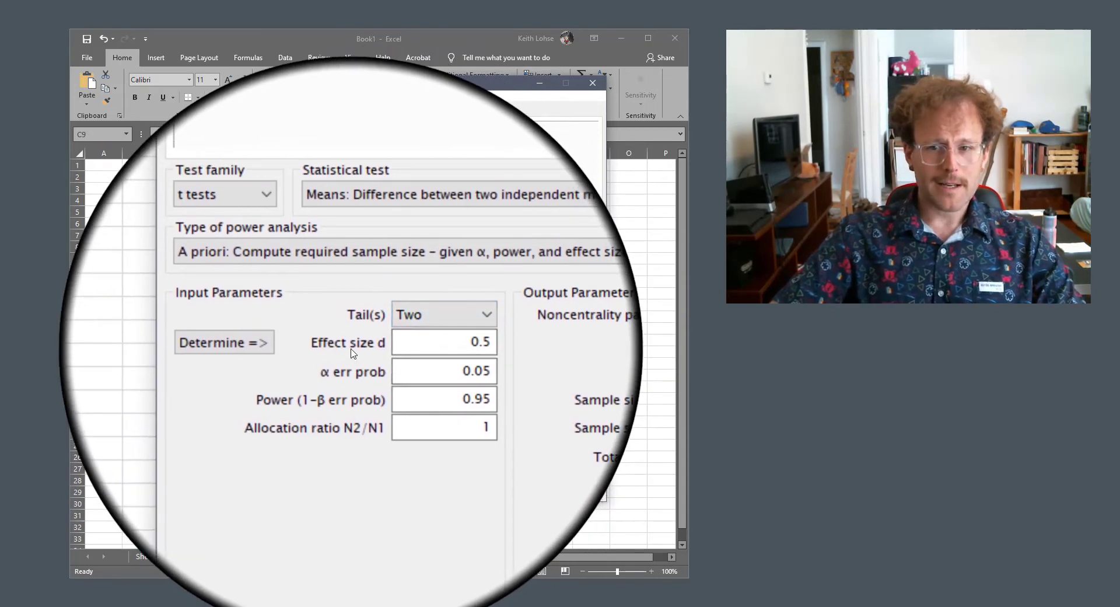
double_click(387, 346)
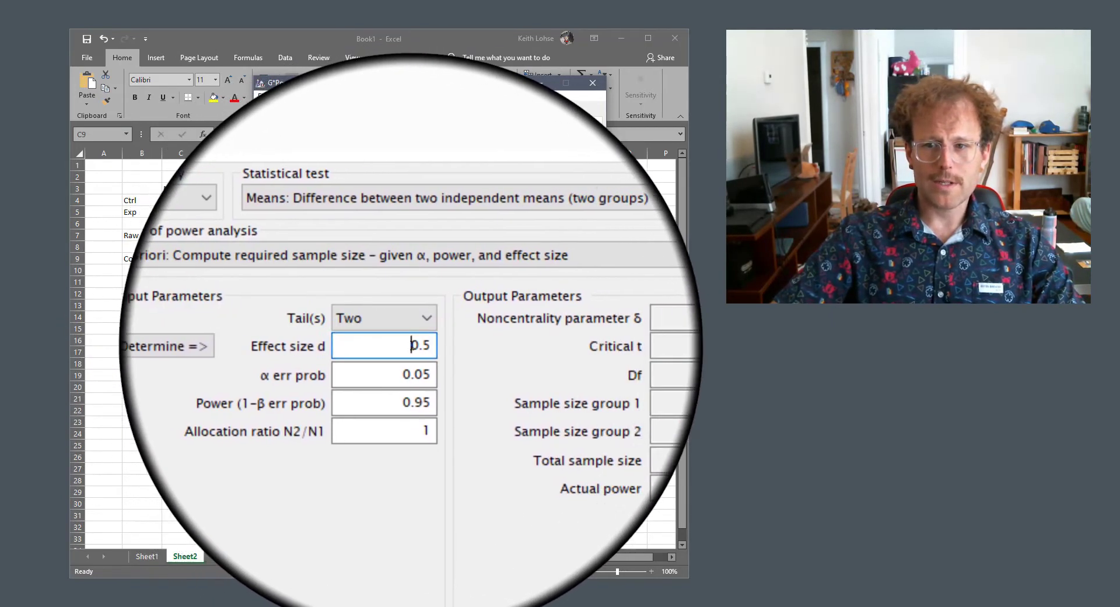
type("0.4")
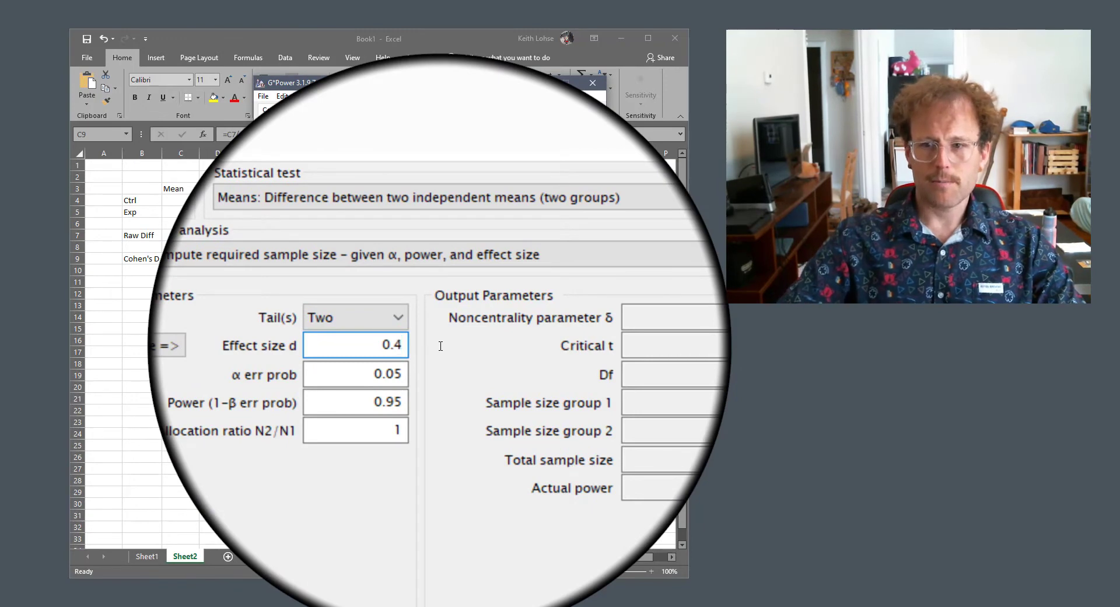
double_click(403, 362)
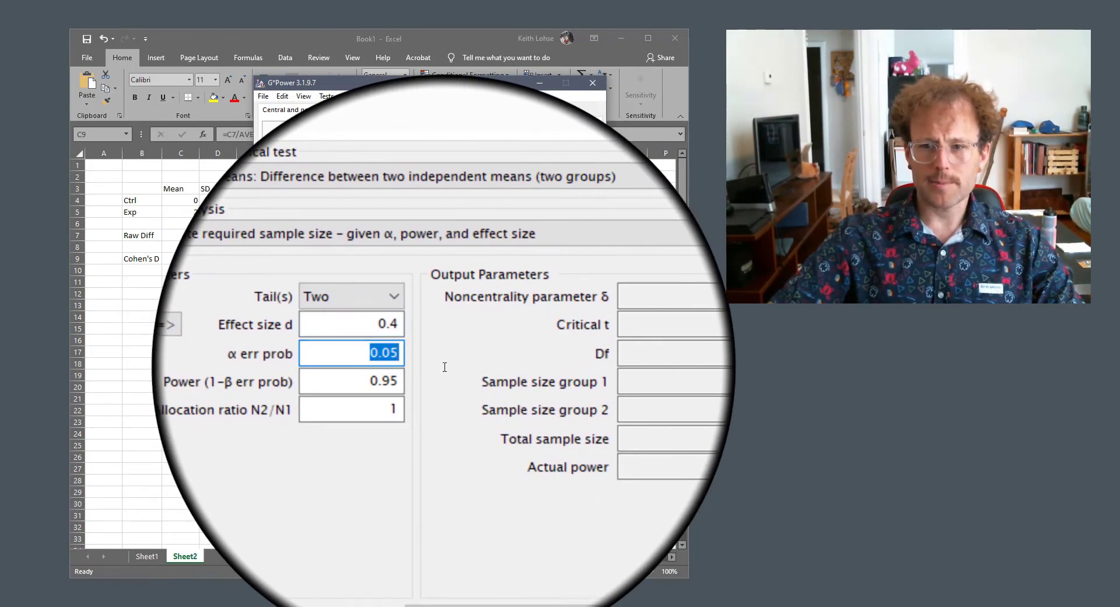
double_click(418, 373)
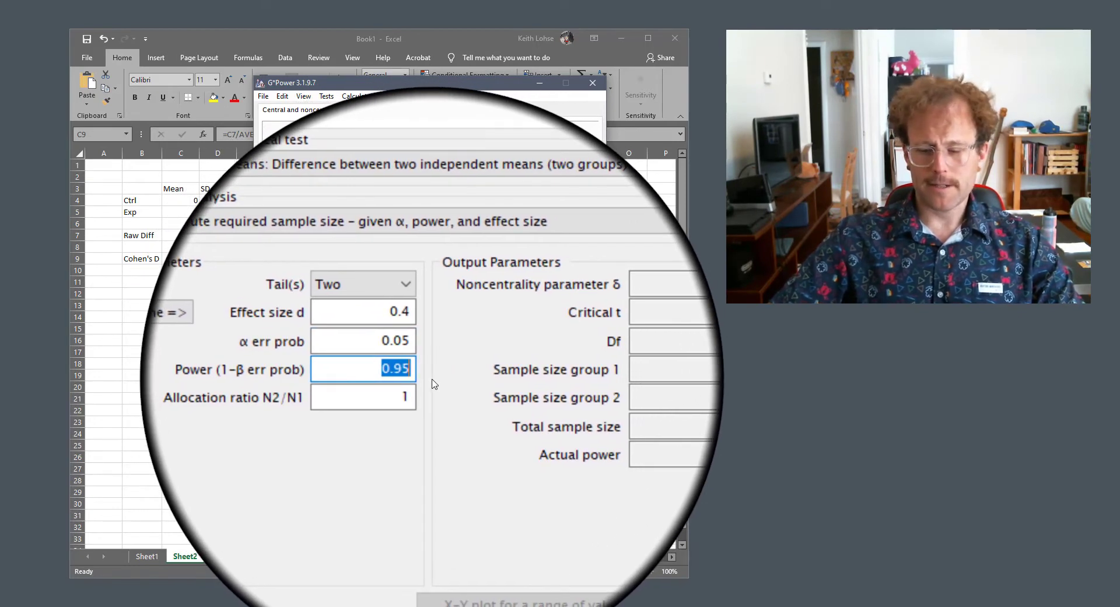
type("0.80")
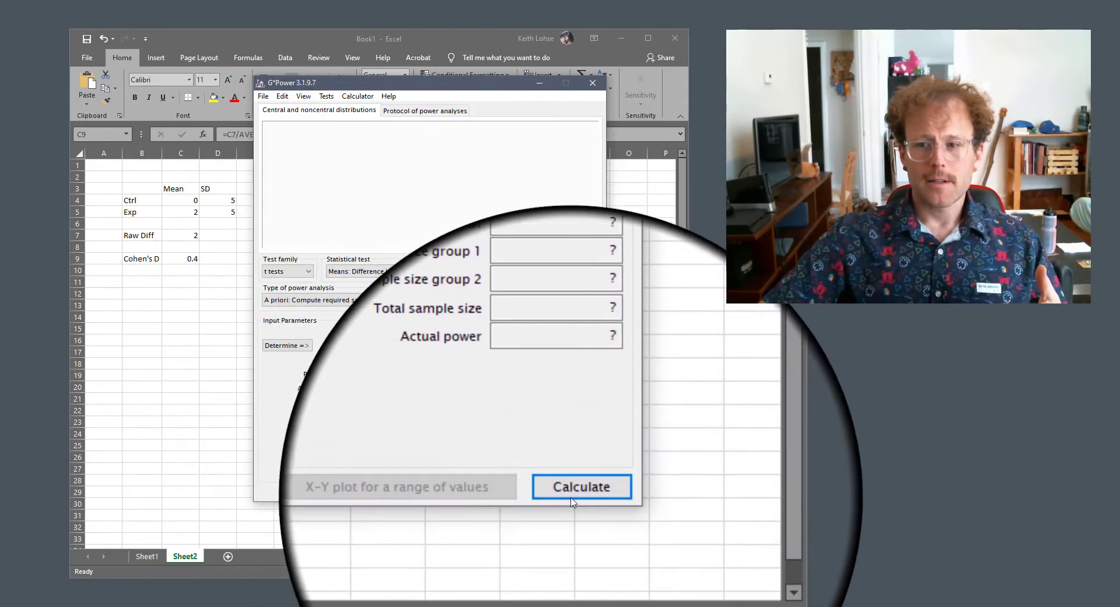
left_click(583, 491)
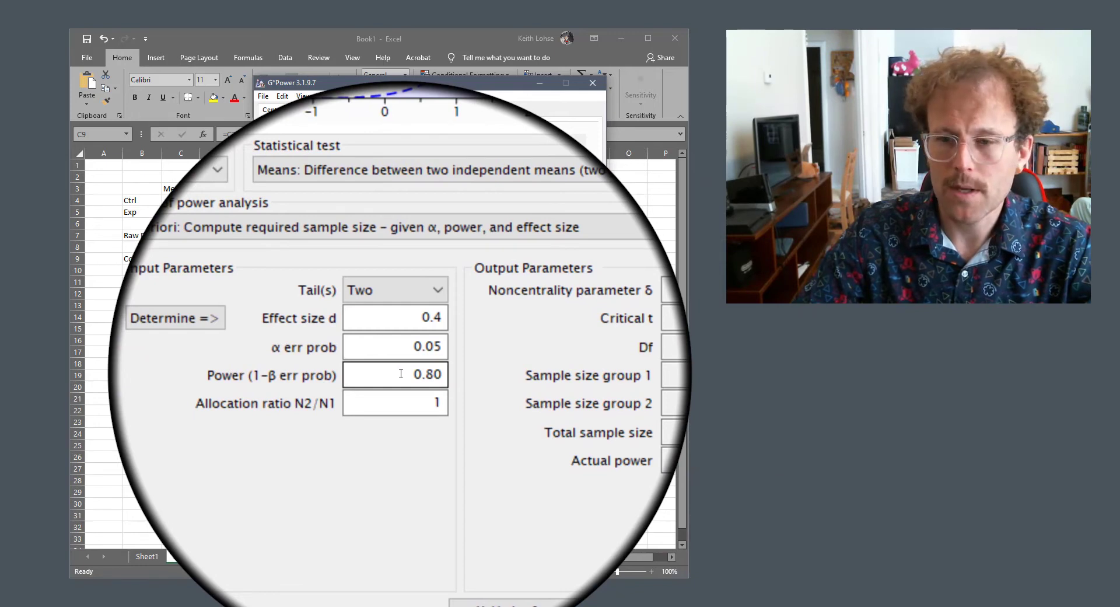
- Recalculate the required sample size at 0.70 power
double_click(400, 373)
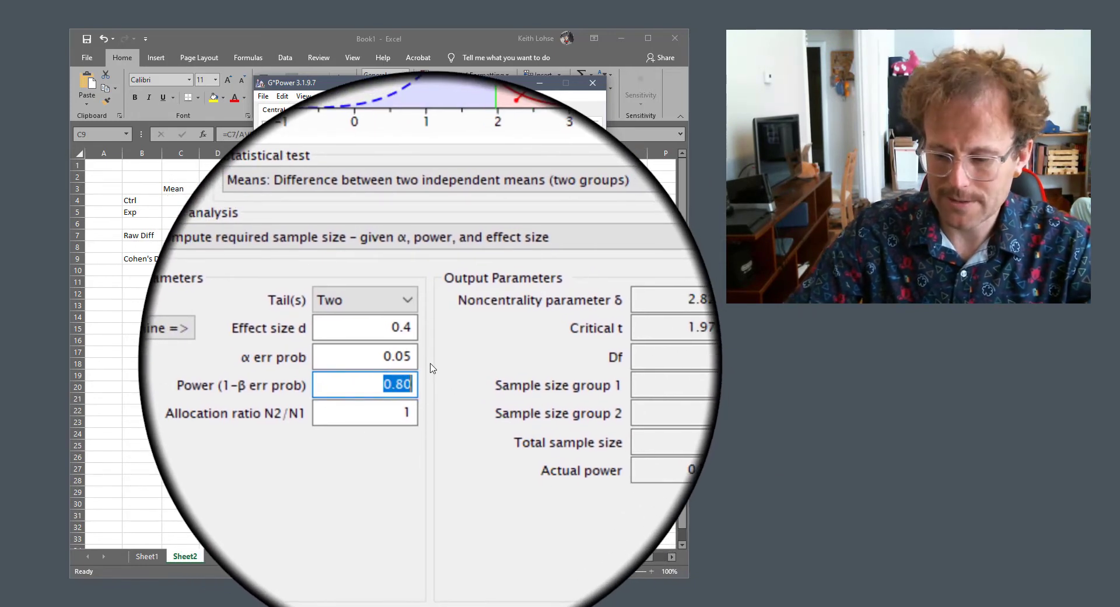
type("0.70")
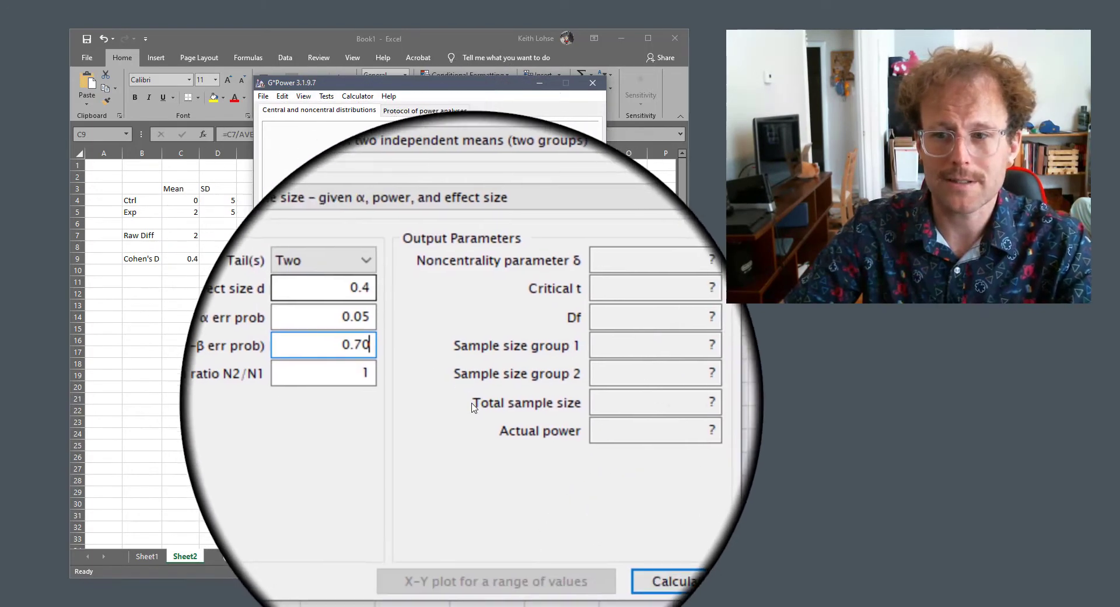
left_click(655, 565)
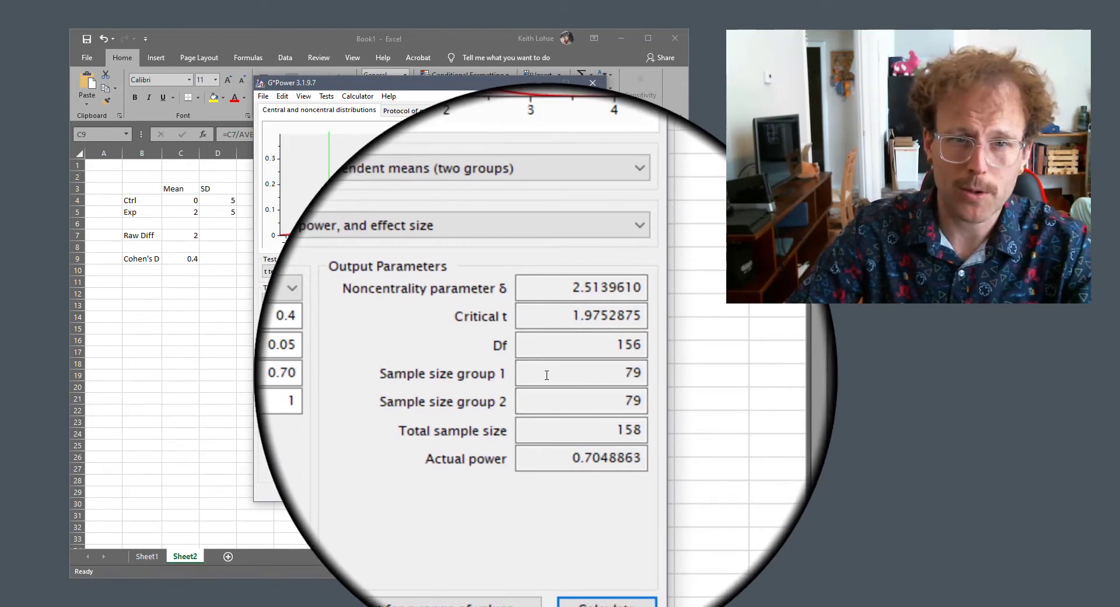
- Recalculate at 0.90 power, giving 133 per group and 266 total
double_click(398, 373)
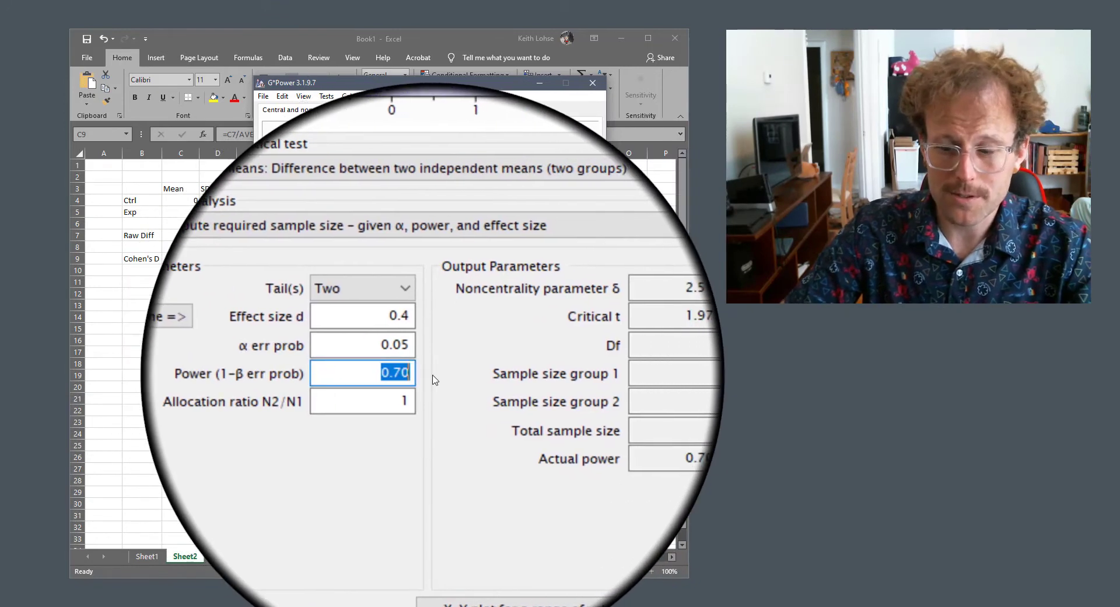
type("0.90")
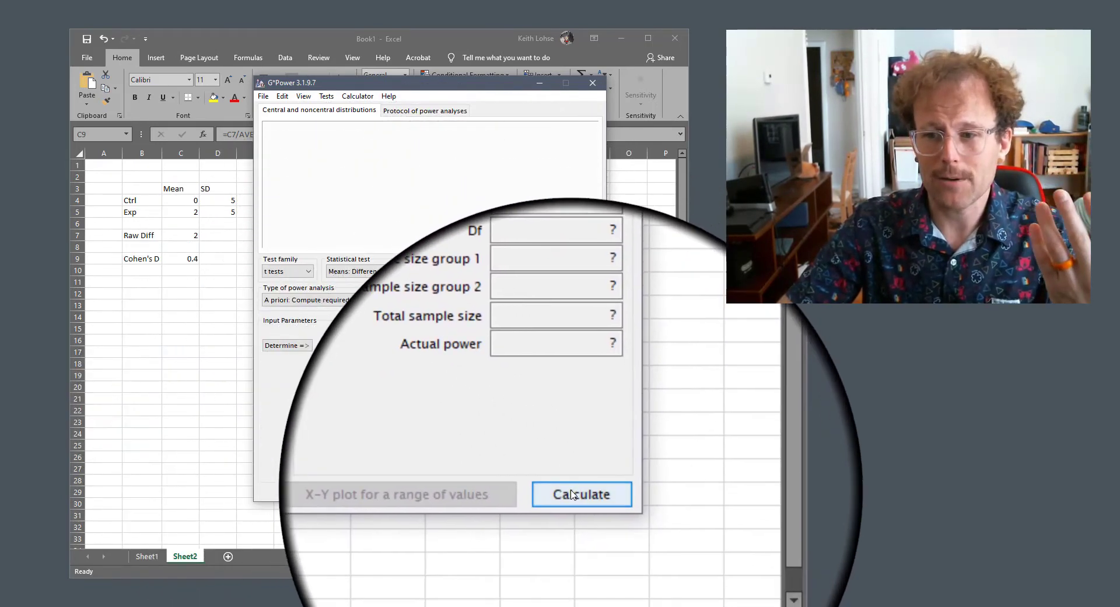
left_click(571, 494)
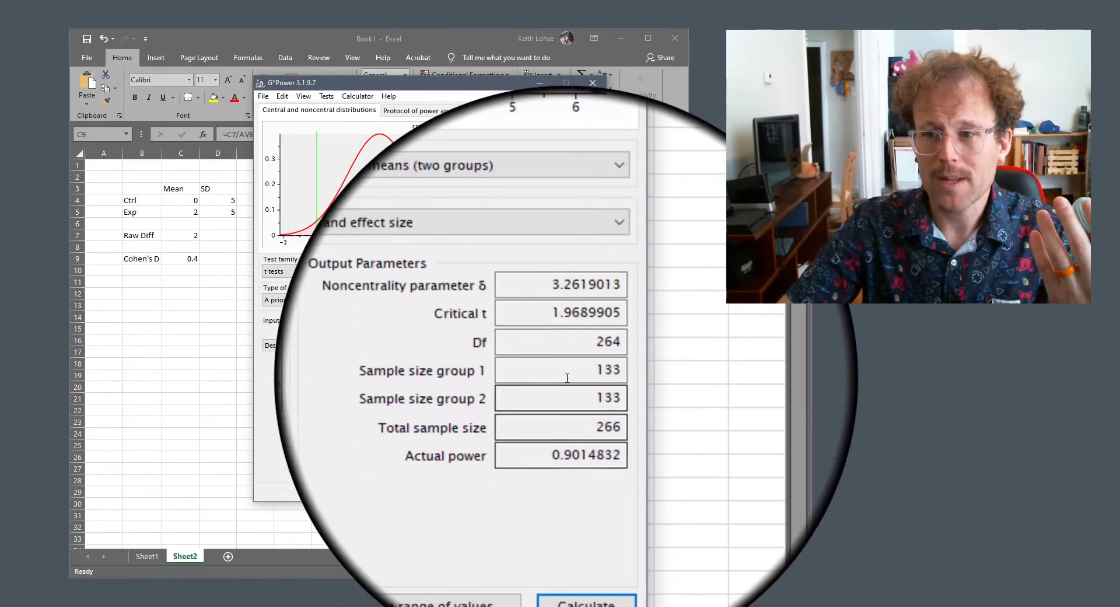
left_click(567, 378)
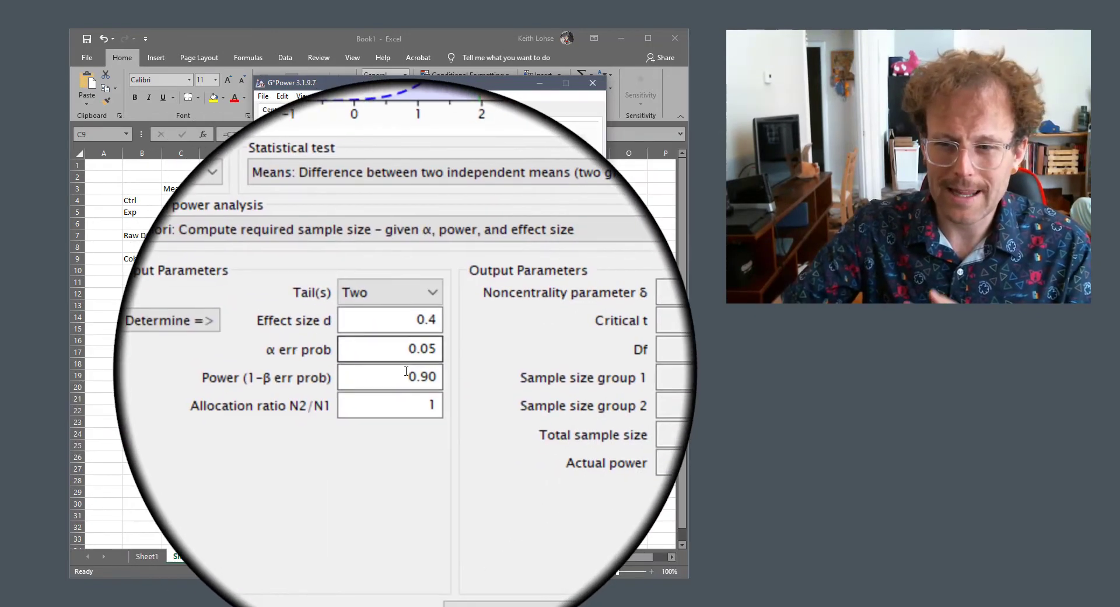
- Reset power to 0.80 and recalculate, restoring 100 per group and 200 total
double_click(409, 374)
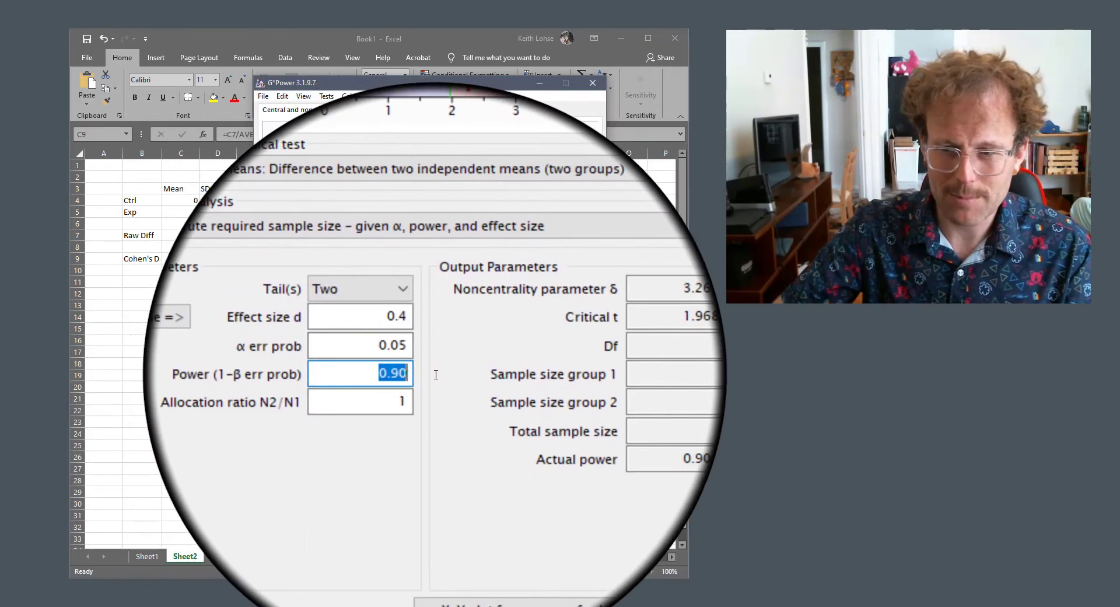
type("0.80")
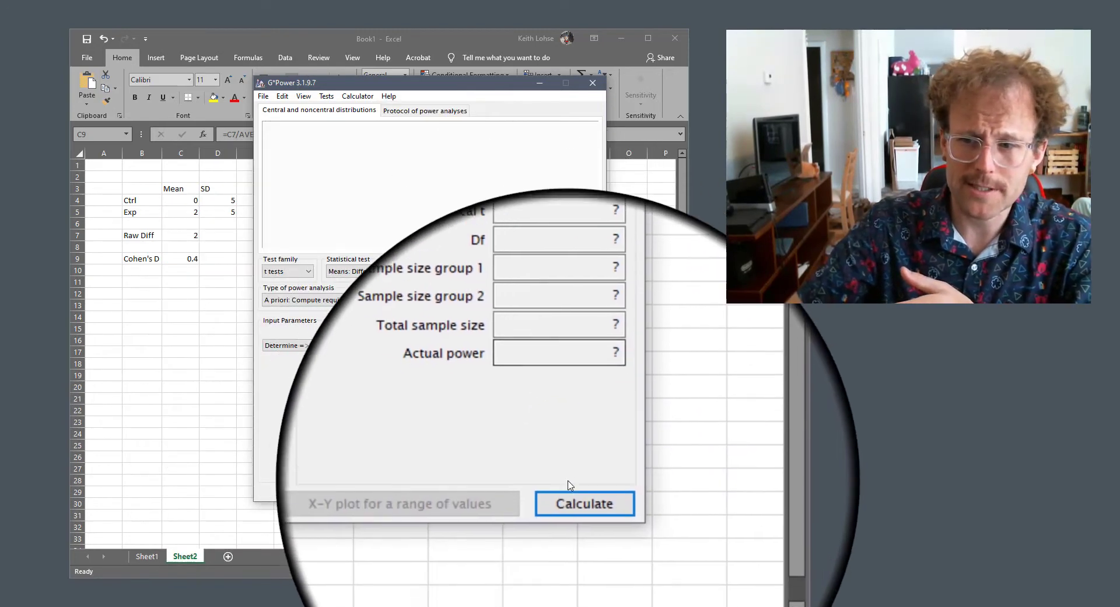
left_click(573, 491)
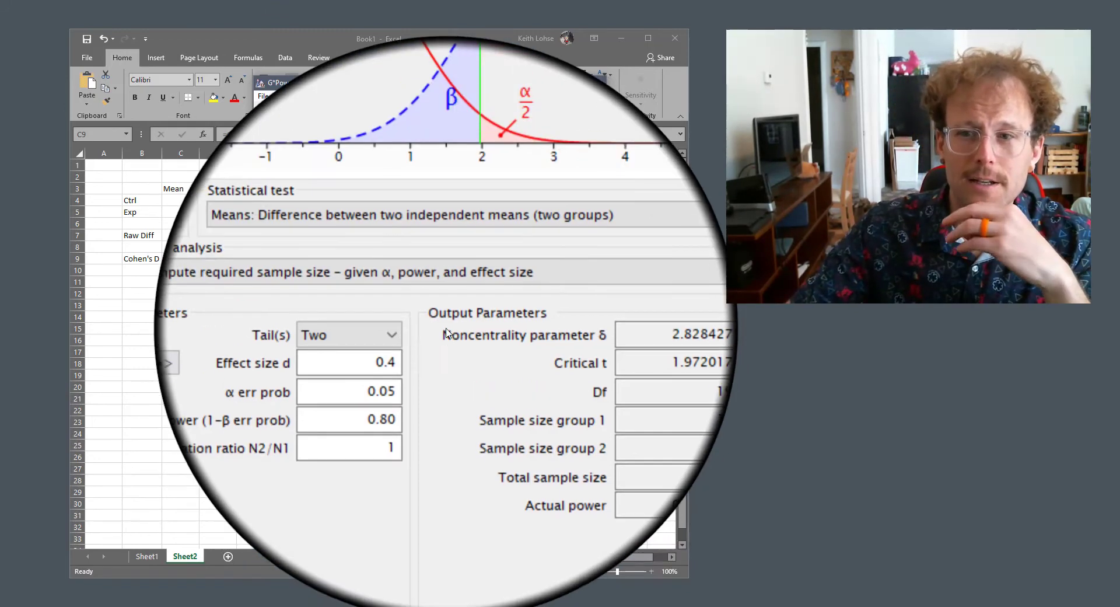
- Change the G*Power analysis type to Sensitivity: Compute required effect size
left_click(426, 303)
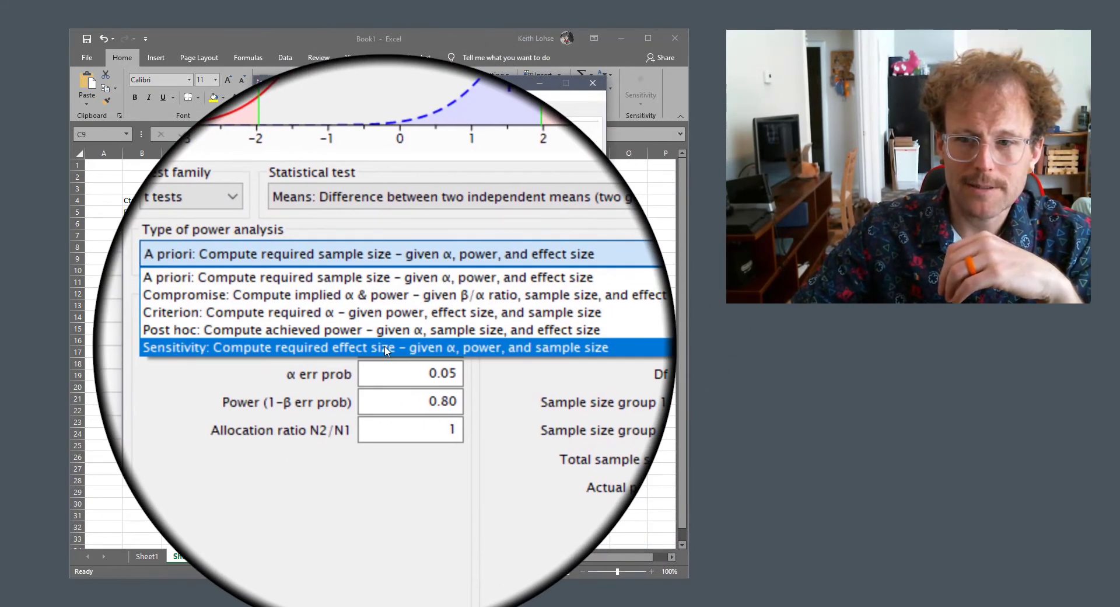
left_click(385, 350)
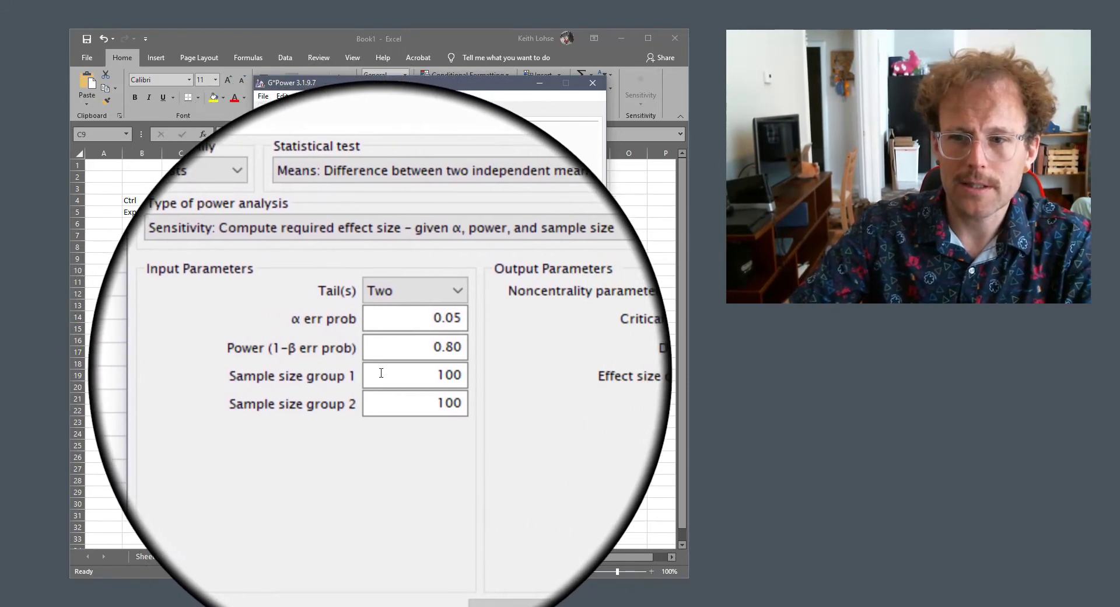
- Set both group sample sizes to 25 and calculate, giving detectable d = 0.8087078
left_click(394, 376)
double_click(394, 377)
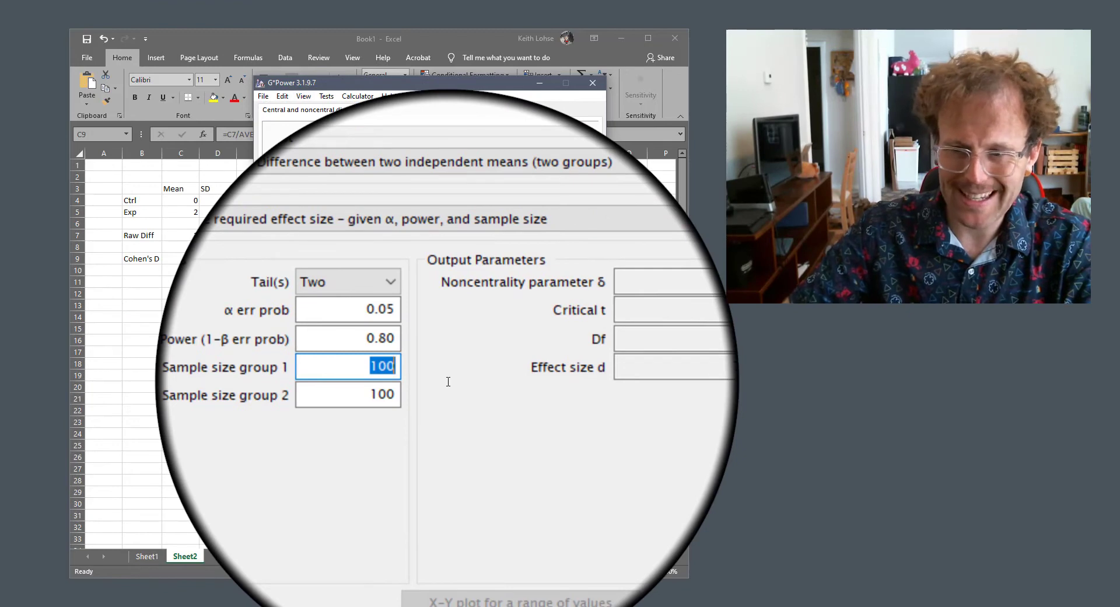
type("25")
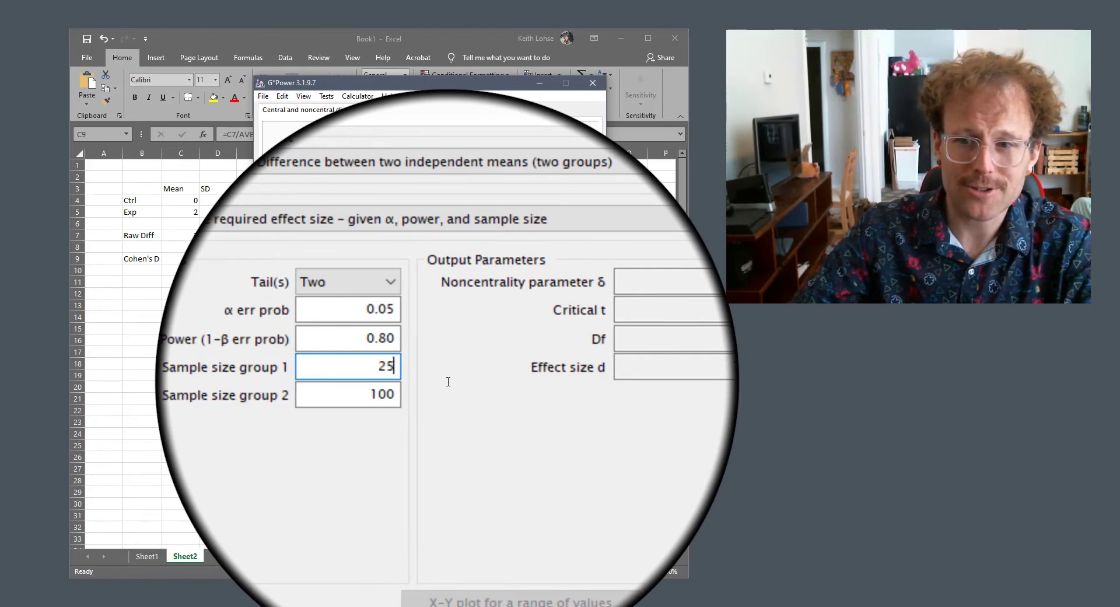
key("Tab")
type("25")
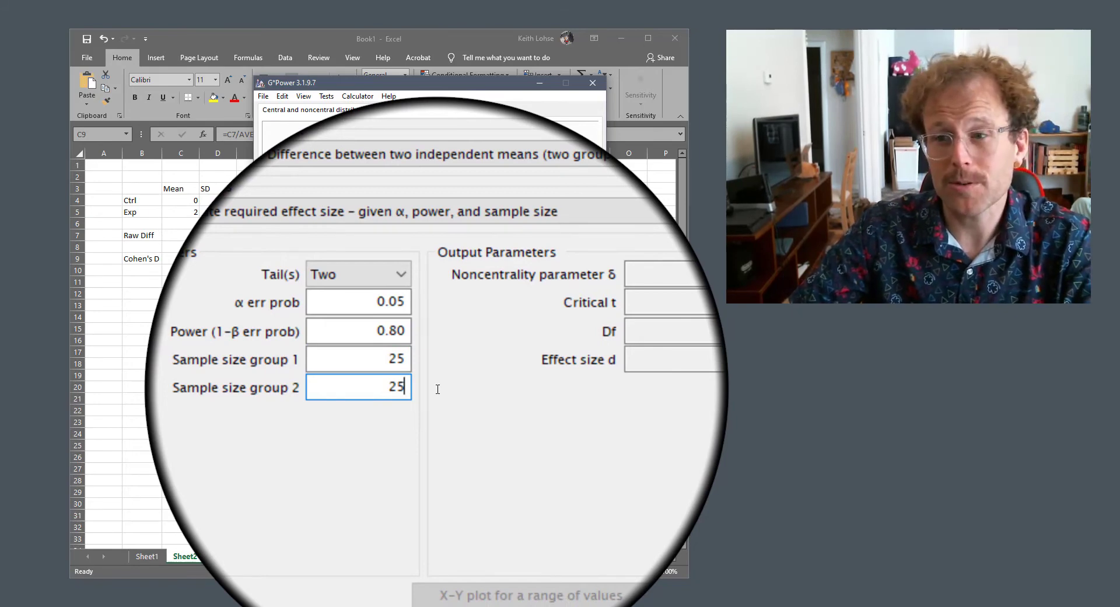
left_click(568, 493)
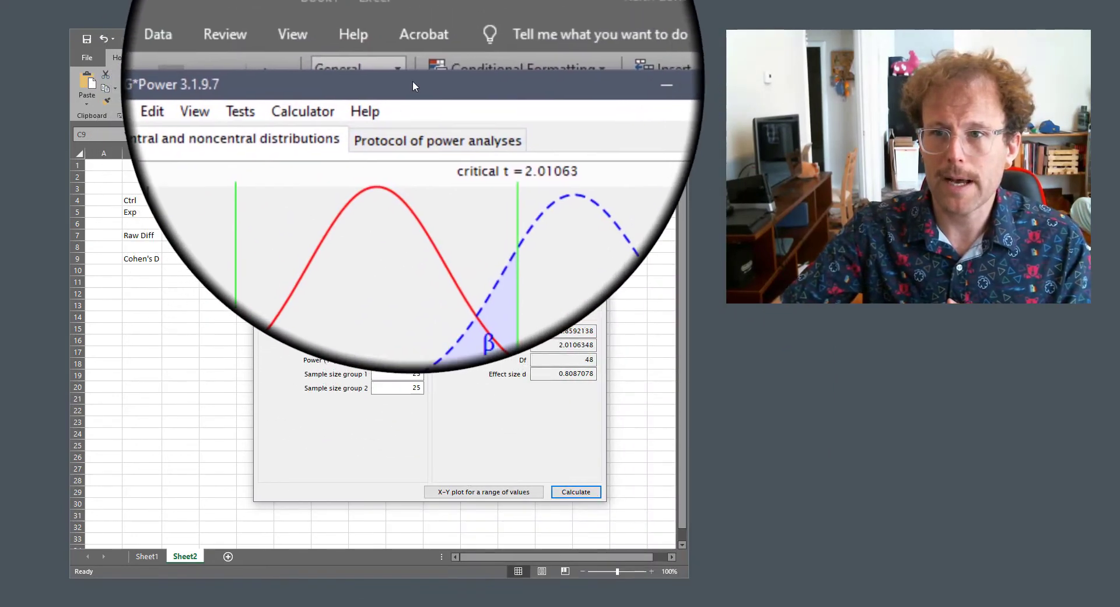
- Enter 2.5 as the SD for both the control and experimental groups in D4:D5
left_click_drag(414, 81, 857, 90)
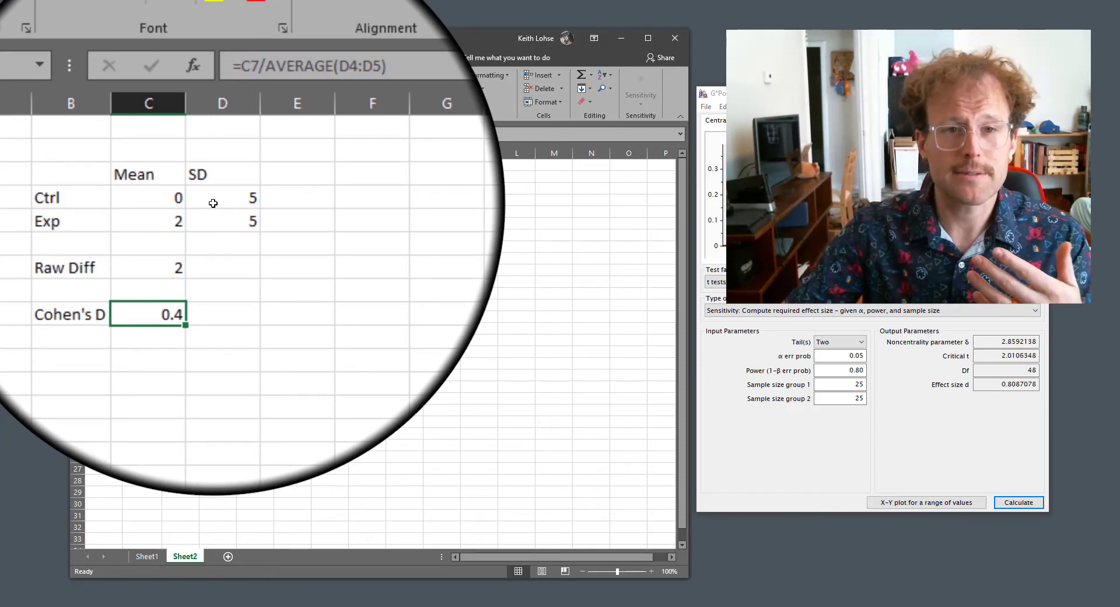
left_click(213, 203)
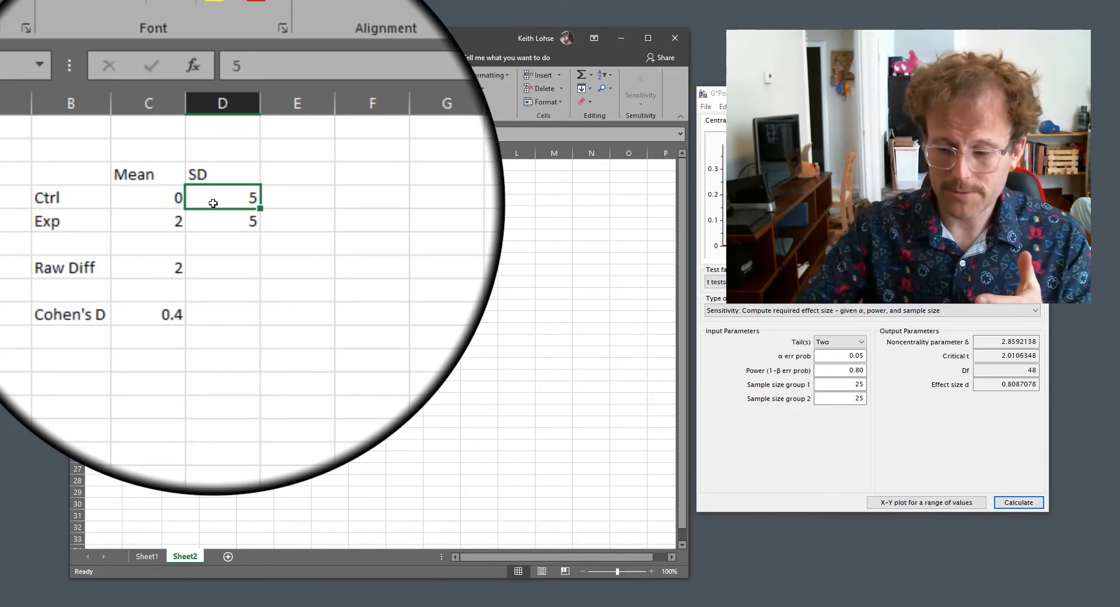
type("25")
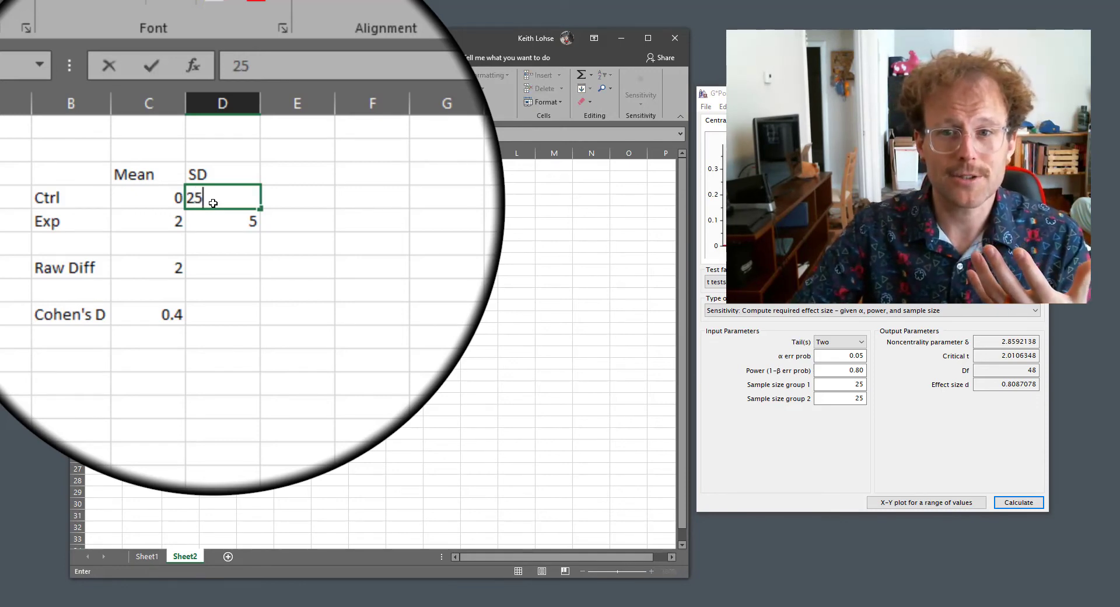
key("BackSpace")
type(".5")
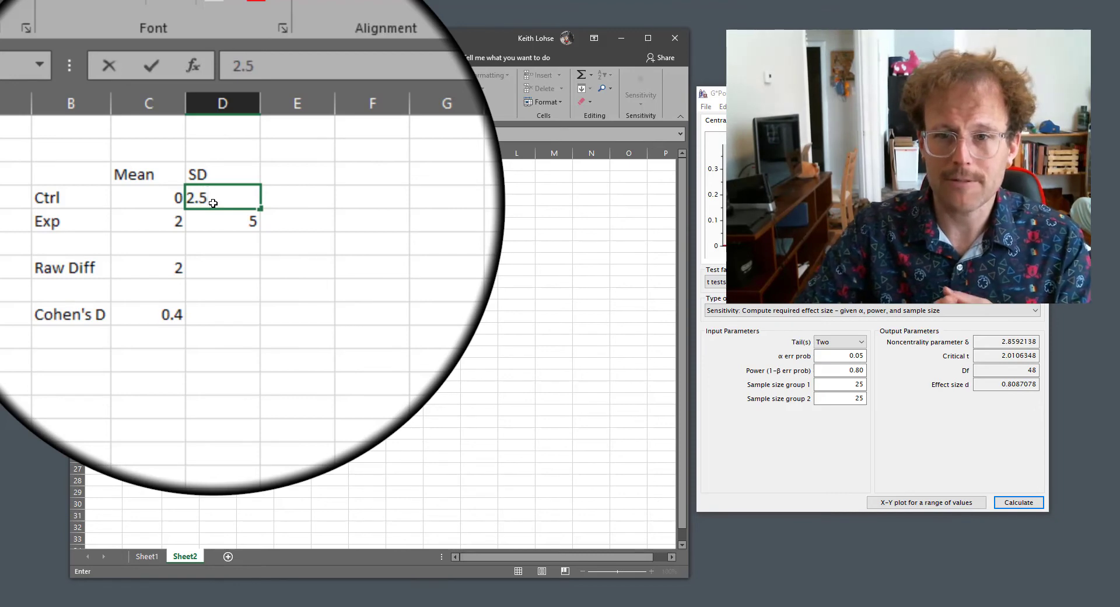
key("Return")
type("2.5")
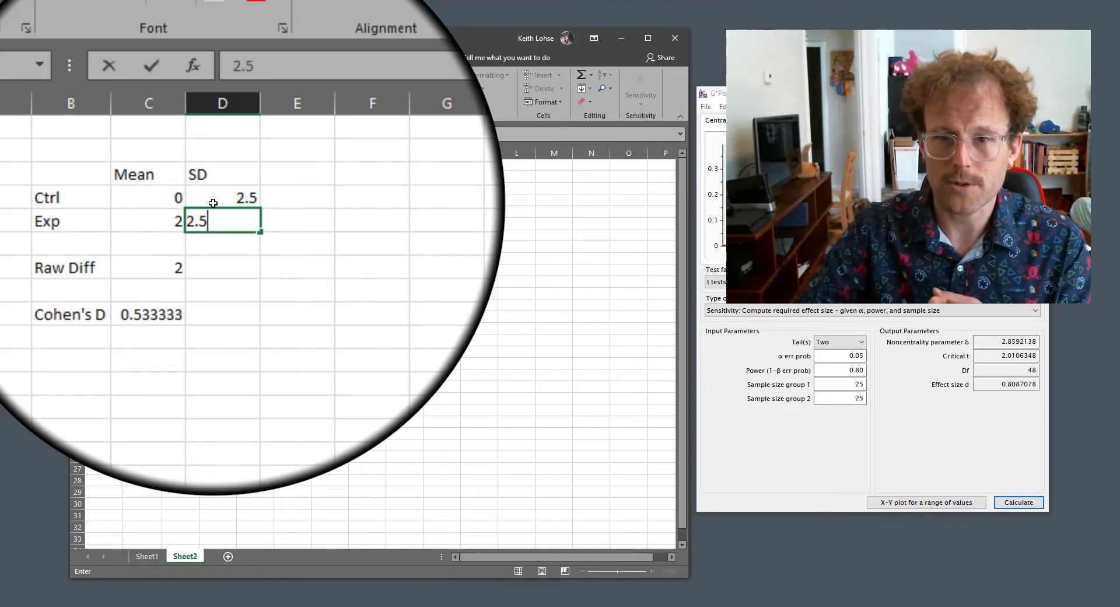
key("Return")
- Check the Cohen's D cell, now 0.8, and select the group means in C4:C5
key("Down")
key("Left")
key("Down")
key("Down")
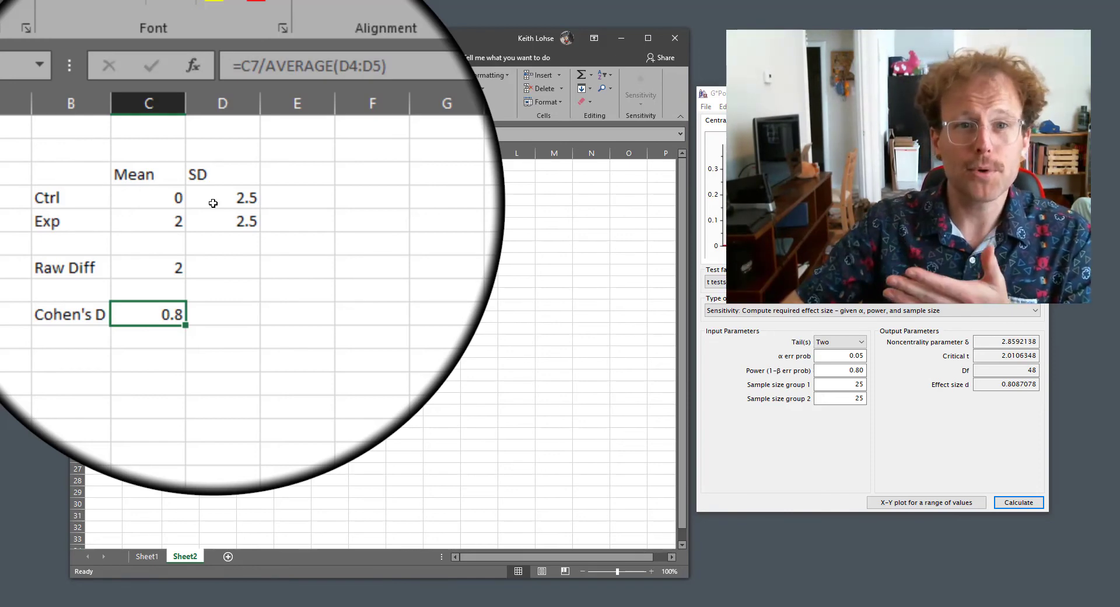
left_click_drag(146, 195, 217, 223)
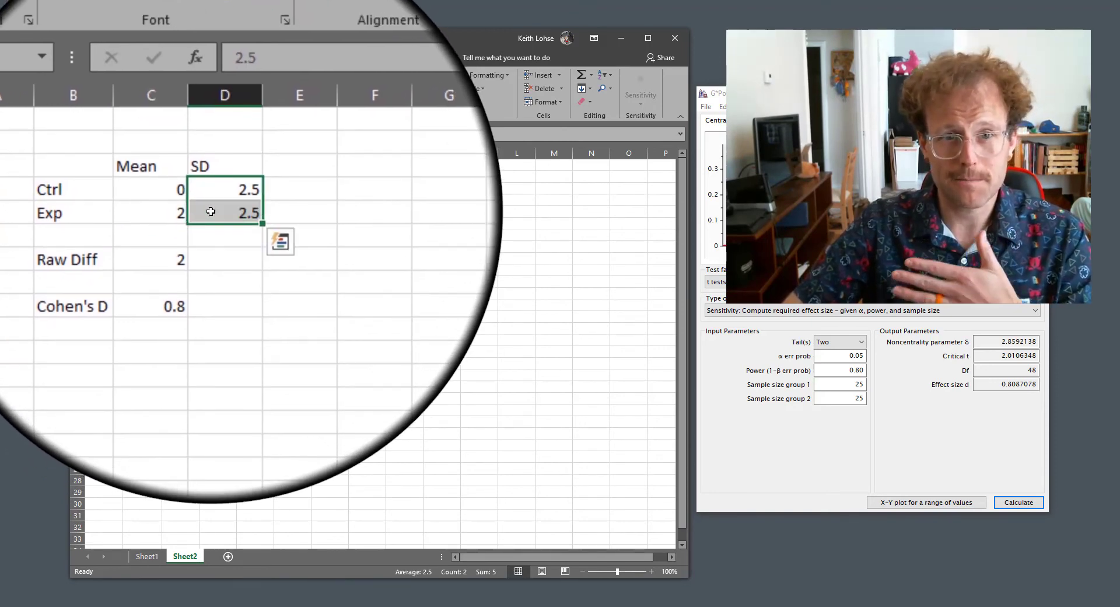
- Select the Cohen's D cell, bring G*Power back, and open its 'X-Y plot for a range of values'
left_click(194, 258)
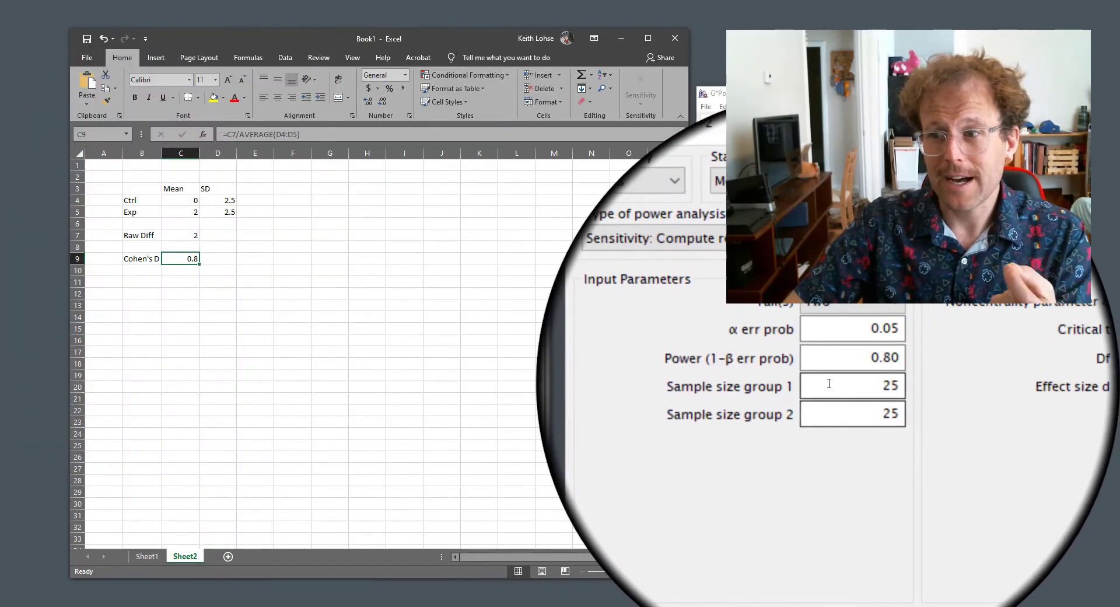
left_click(842, 396)
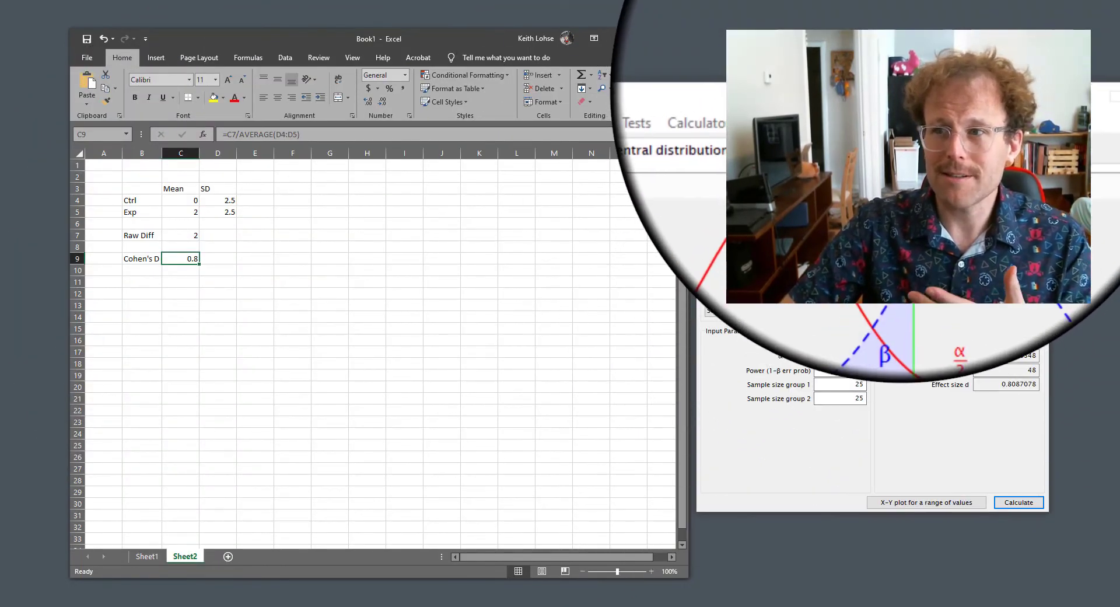
left_click_drag(903, 92, 495, 93)
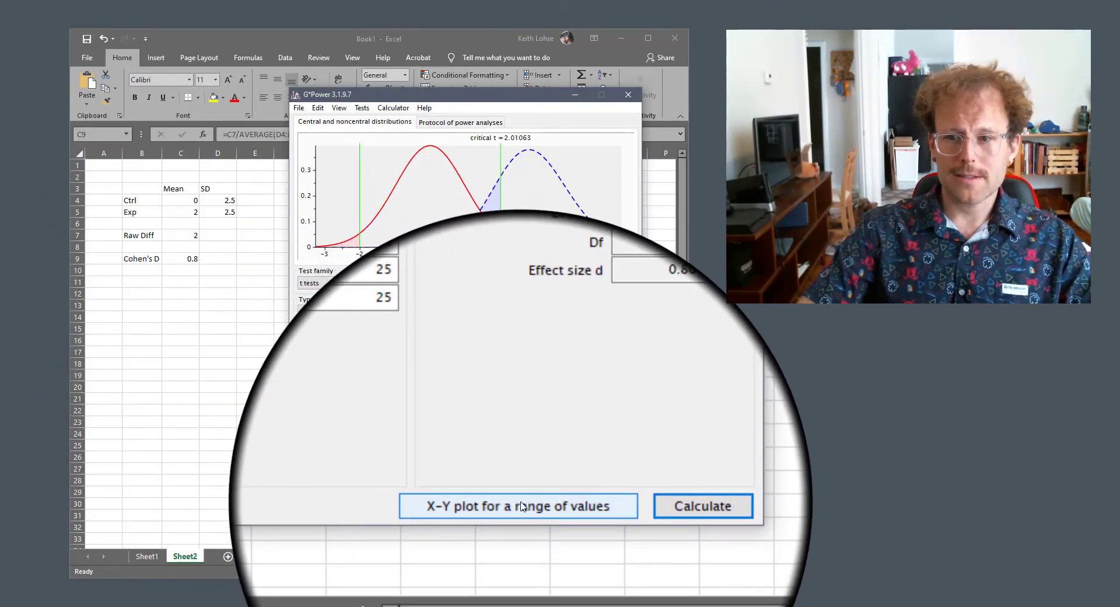
left_click(523, 506)
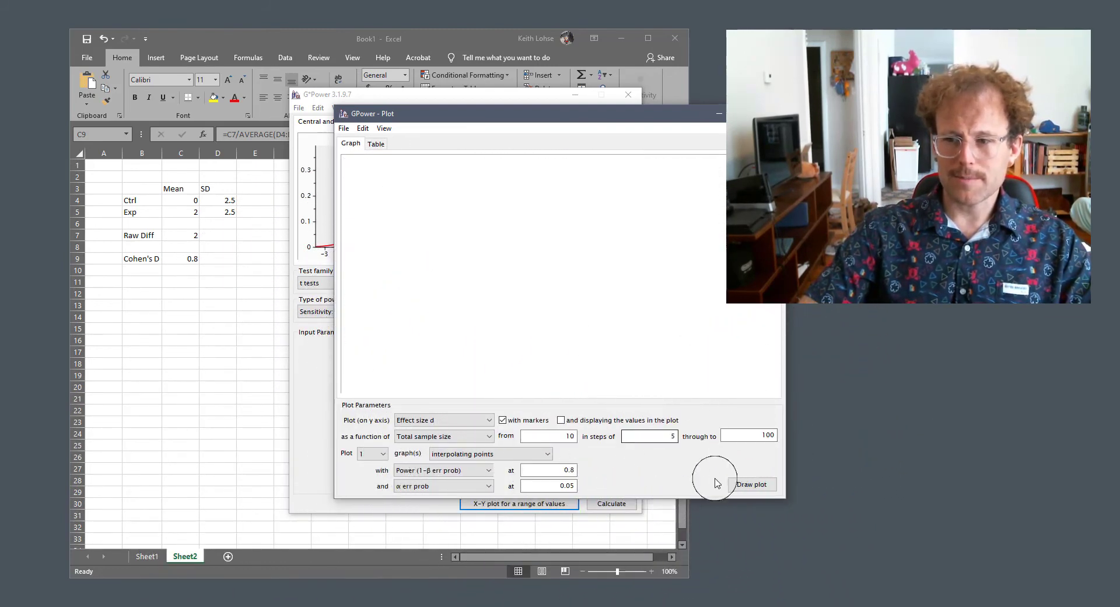
- Draw the plot of effect size d falling from about 2.0 at n=10 to 0.57 at n=100
left_click(751, 484)
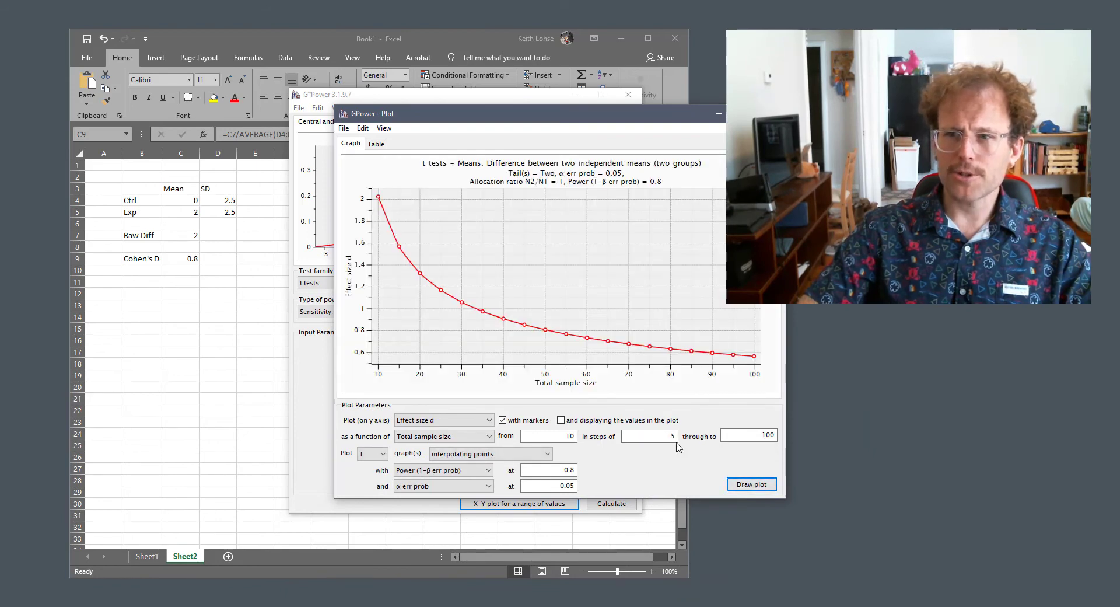